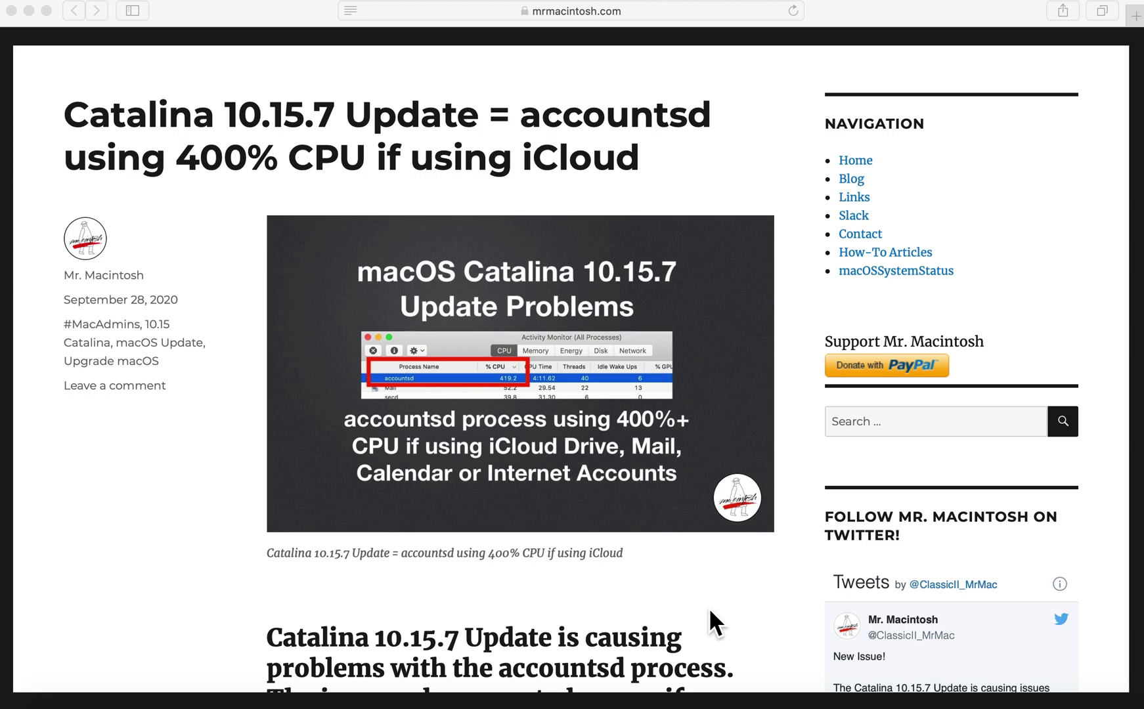
Scroll the article to the intro on accountsd hitting 400% CPU after 10.15.7.
scroll(710, 611, down, 10)
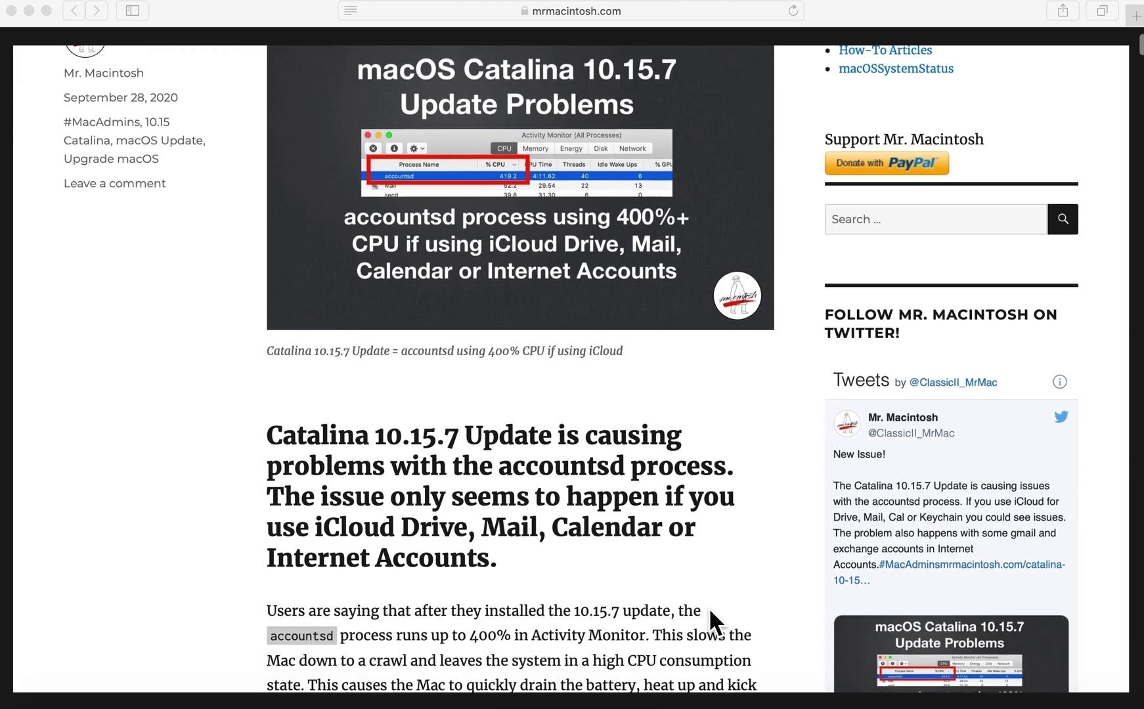
scroll(708, 608, down, 2)
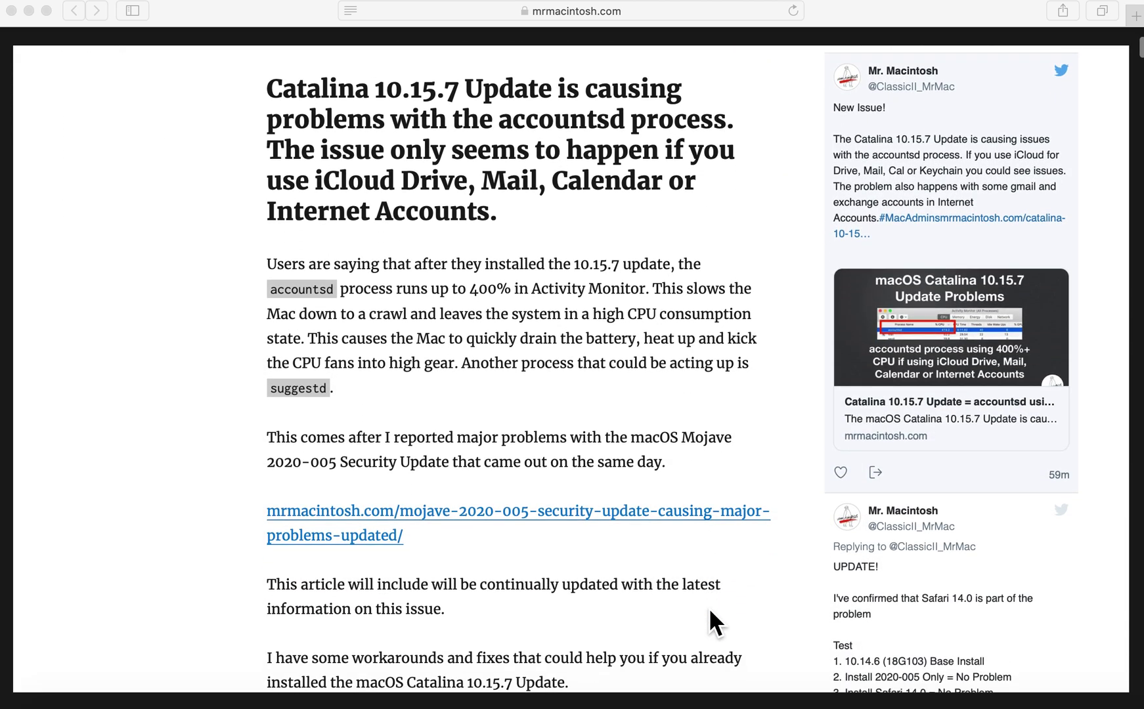
scroll(709, 607, down, 1)
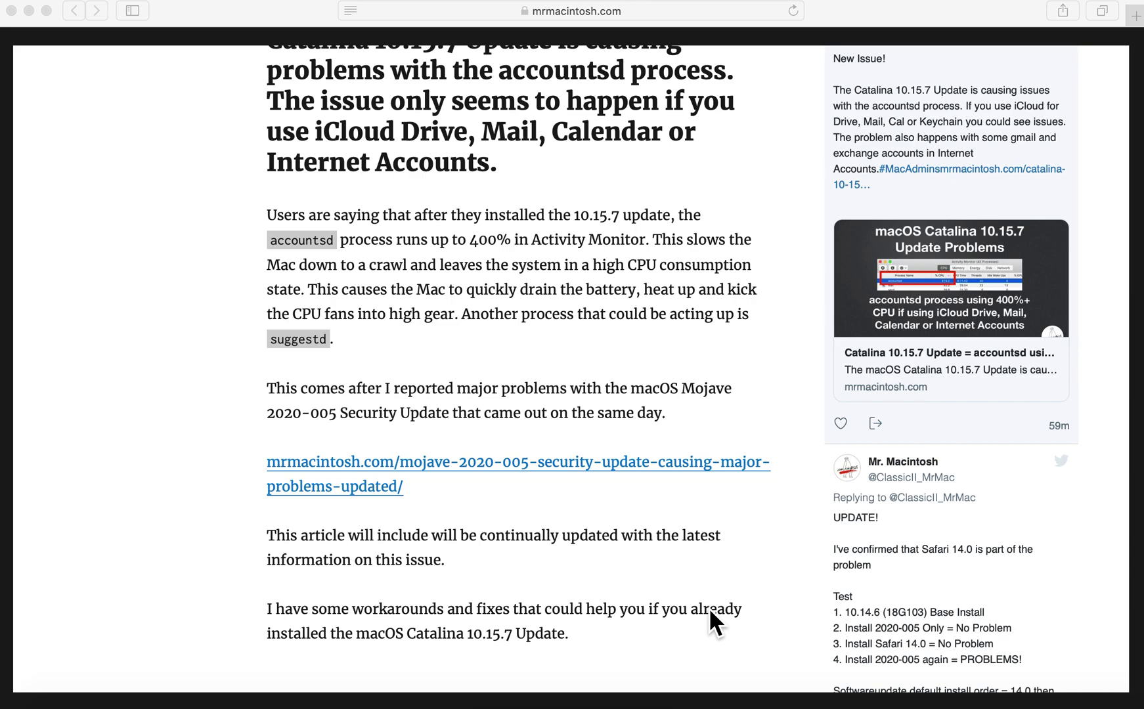
Show Activity Monitor's CPU process list sorted by % CPU, highest first.
click(731, 707)
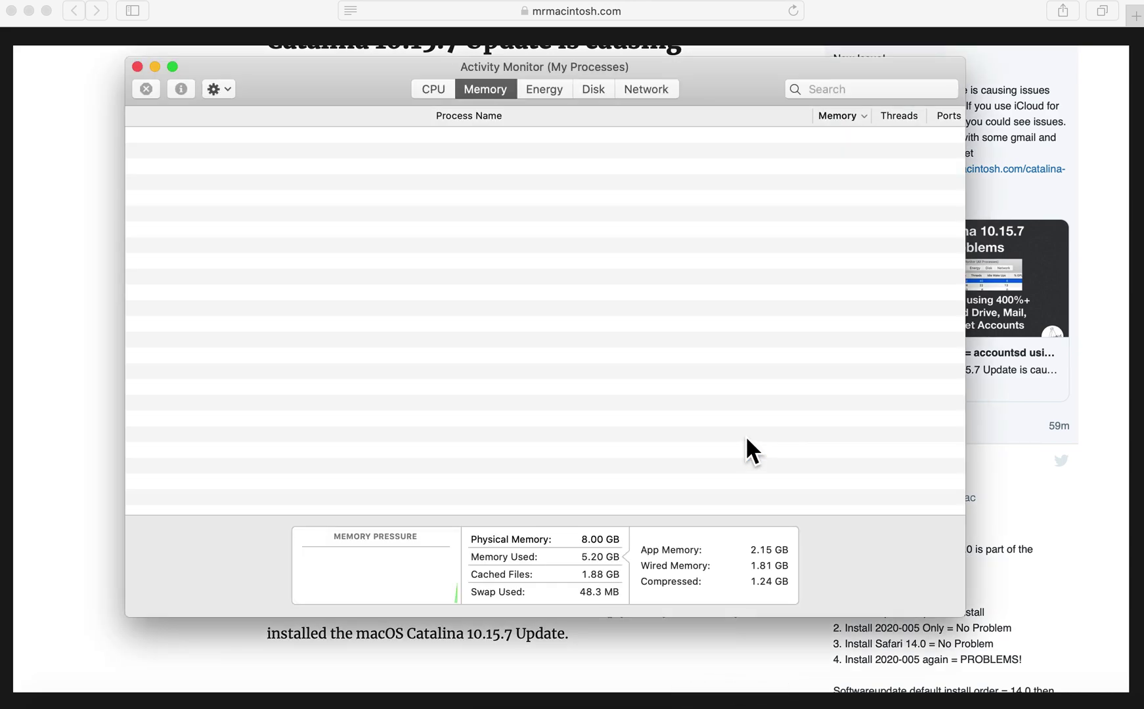
click(447, 92)
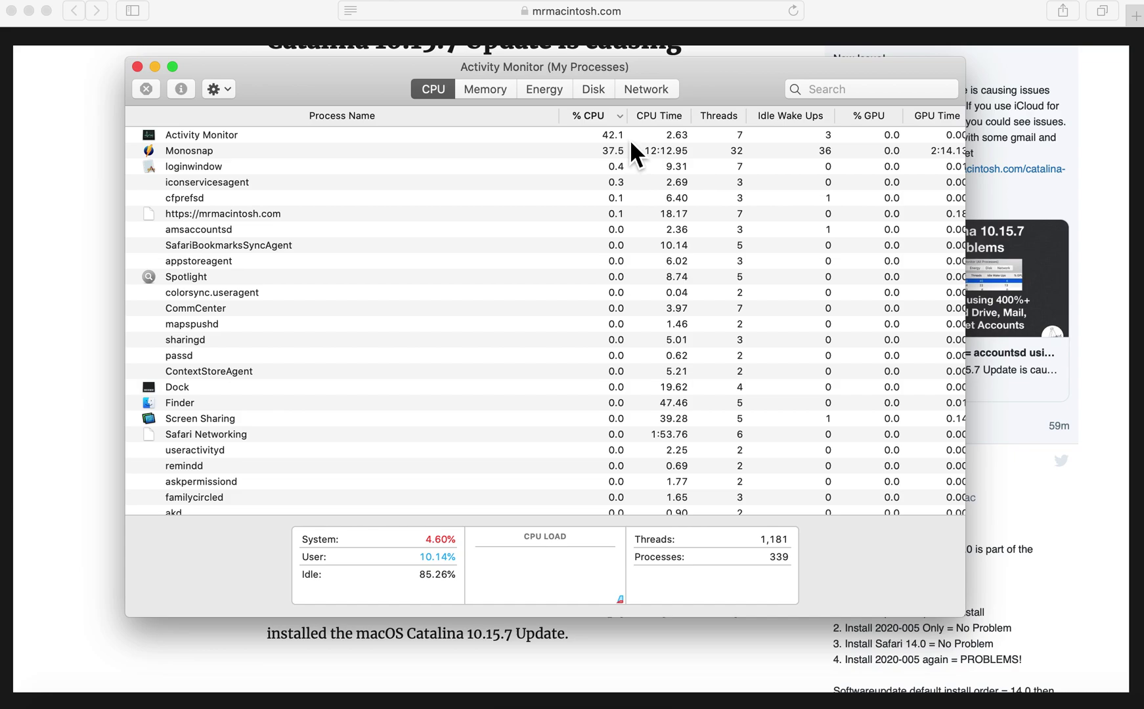
click(614, 119)
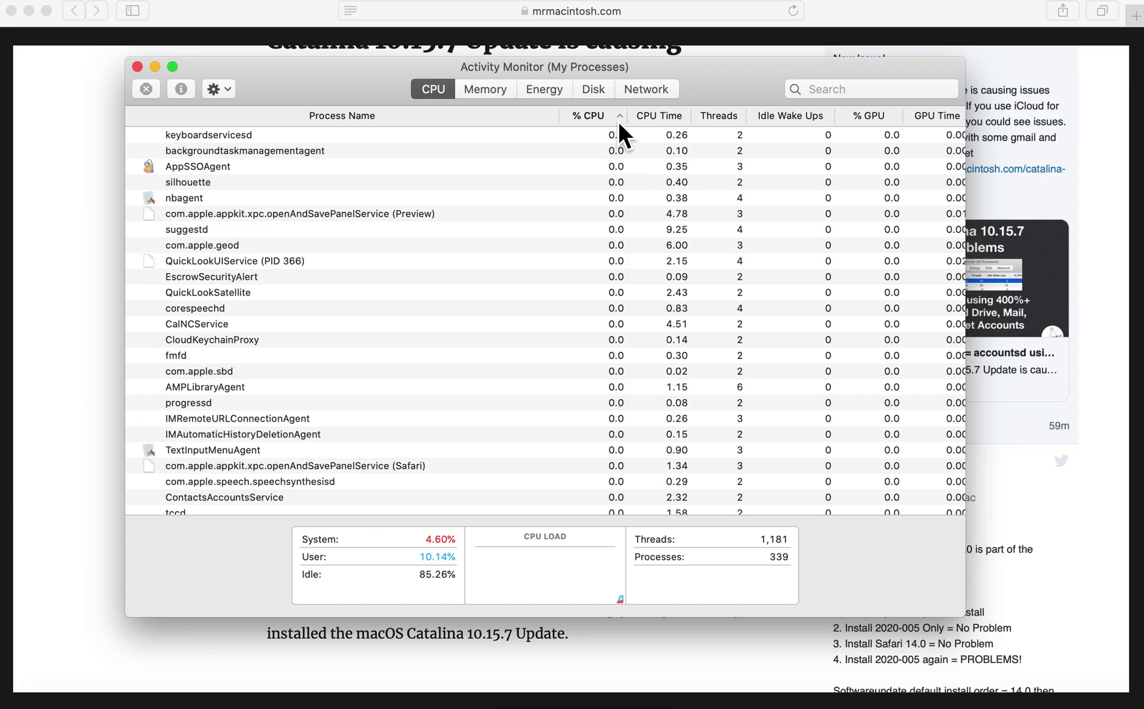
click(618, 118)
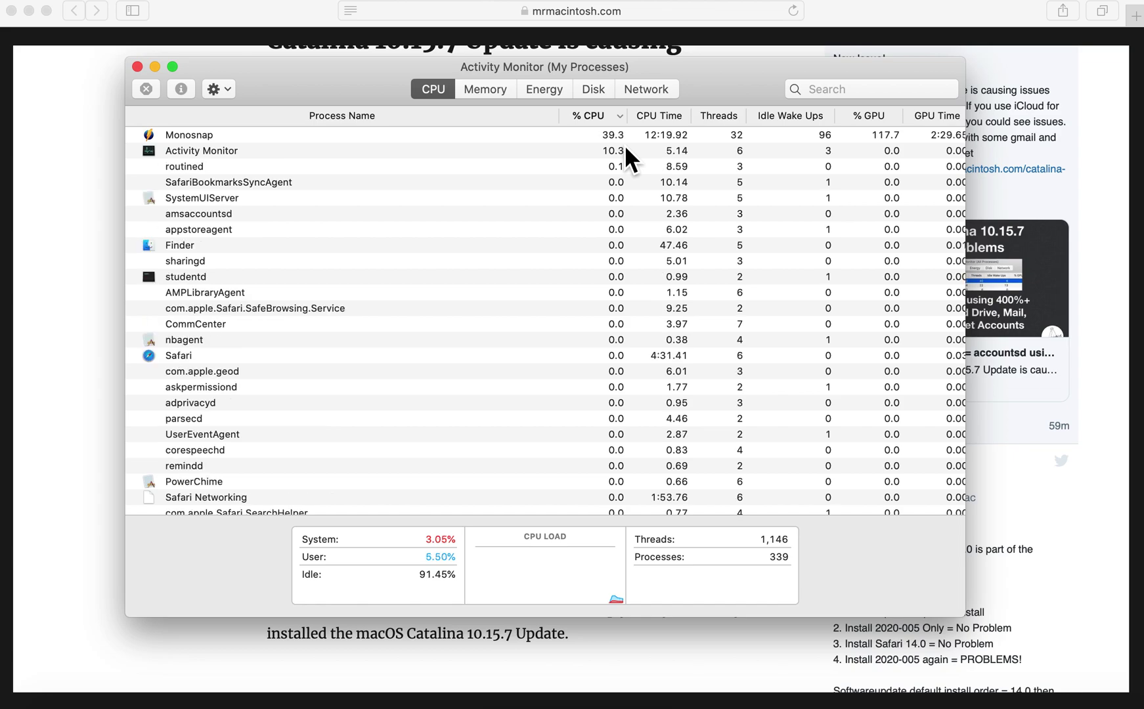
Close Activity Monitor and scroll the article to the screenshot of accountsd at 419.2% CPU.
click(137, 67)
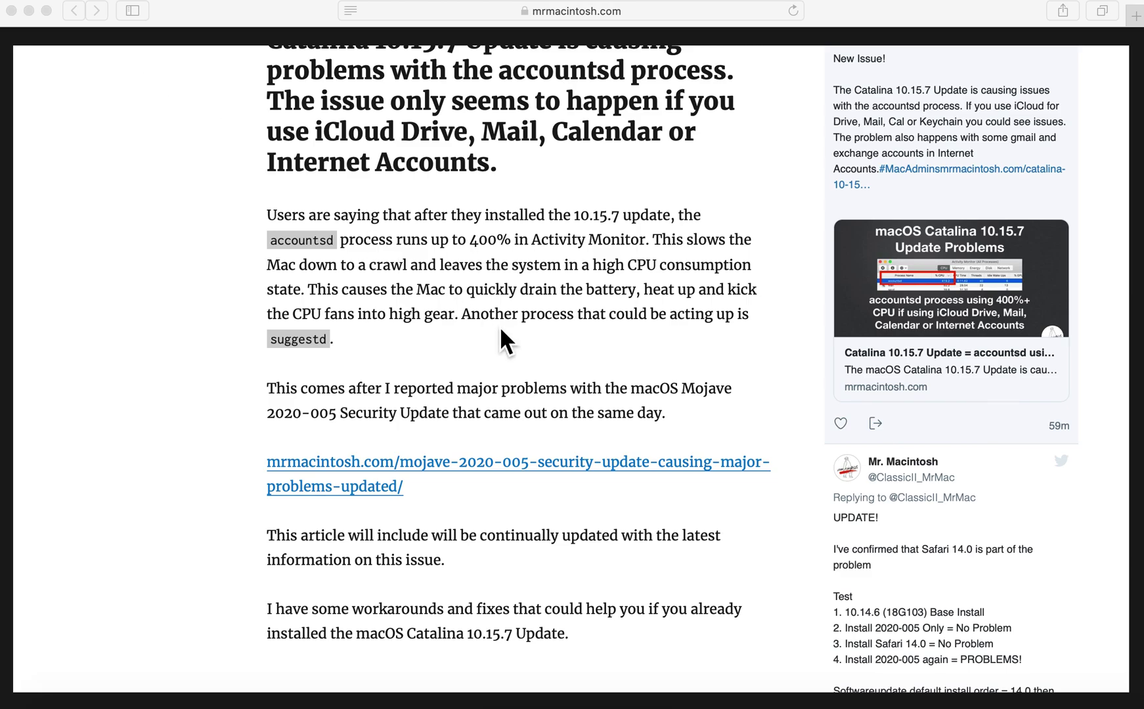
scroll(500, 326, down, 10)
scroll(543, 331, down, 5)
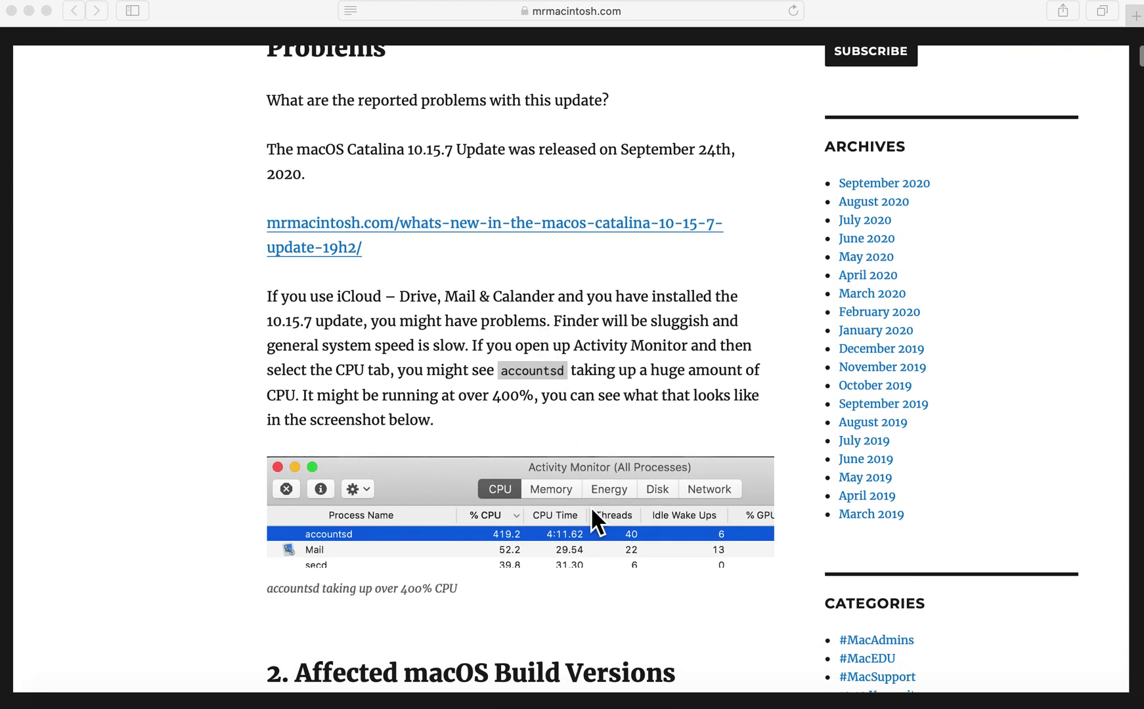
scroll(593, 511, down, 2)
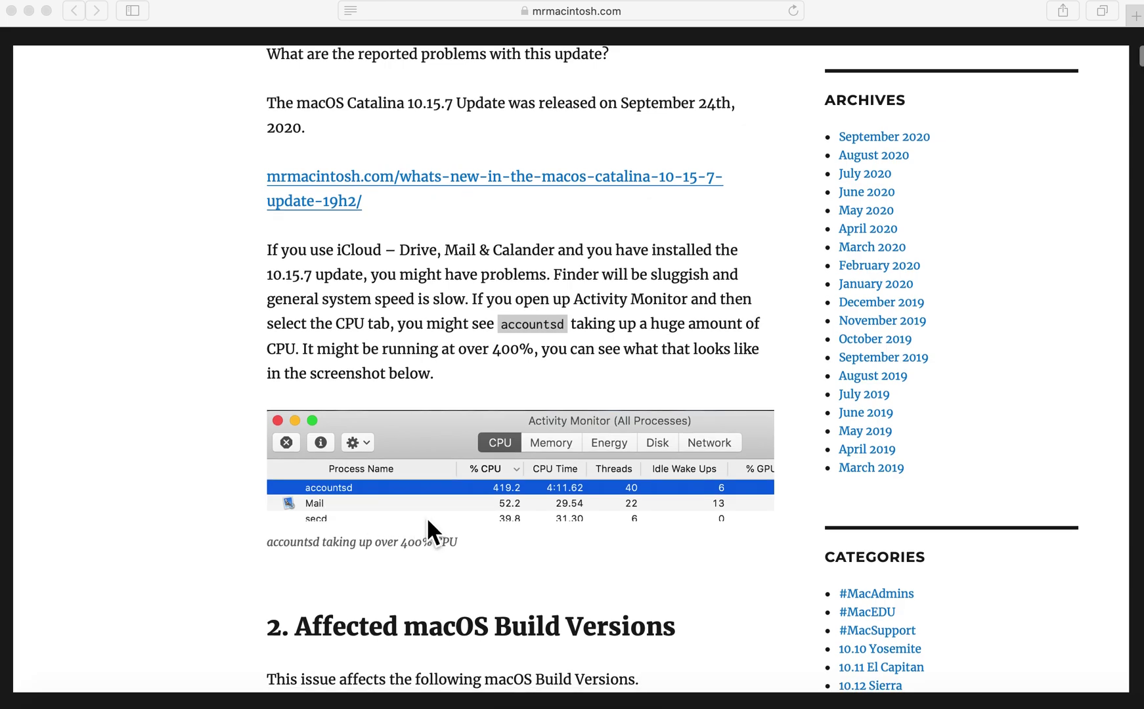
Scroll down to the Affected macOS Build Versions and Affected Mac Hardware sections.
scroll(637, 545, down, 10)
scroll(637, 545, down, 1)
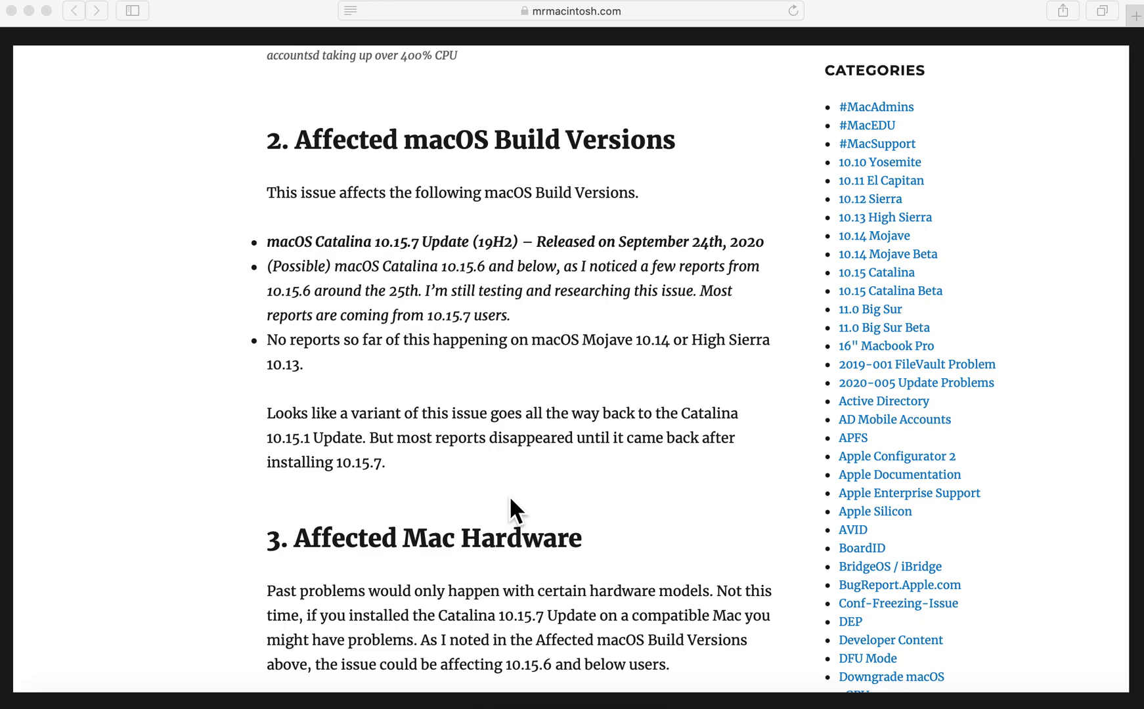
Scroll down to section 4, 'What is the accountsd process?', with Apple's documentation quote.
scroll(510, 499, down, 8)
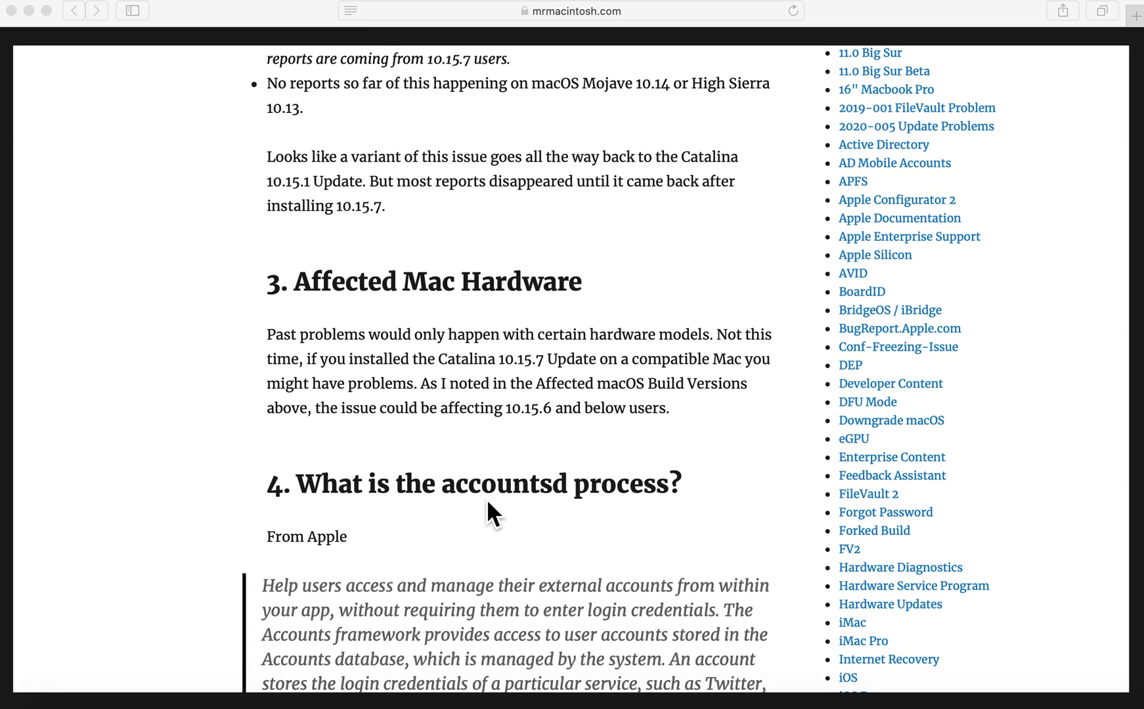
scroll(479, 502, down, 1)
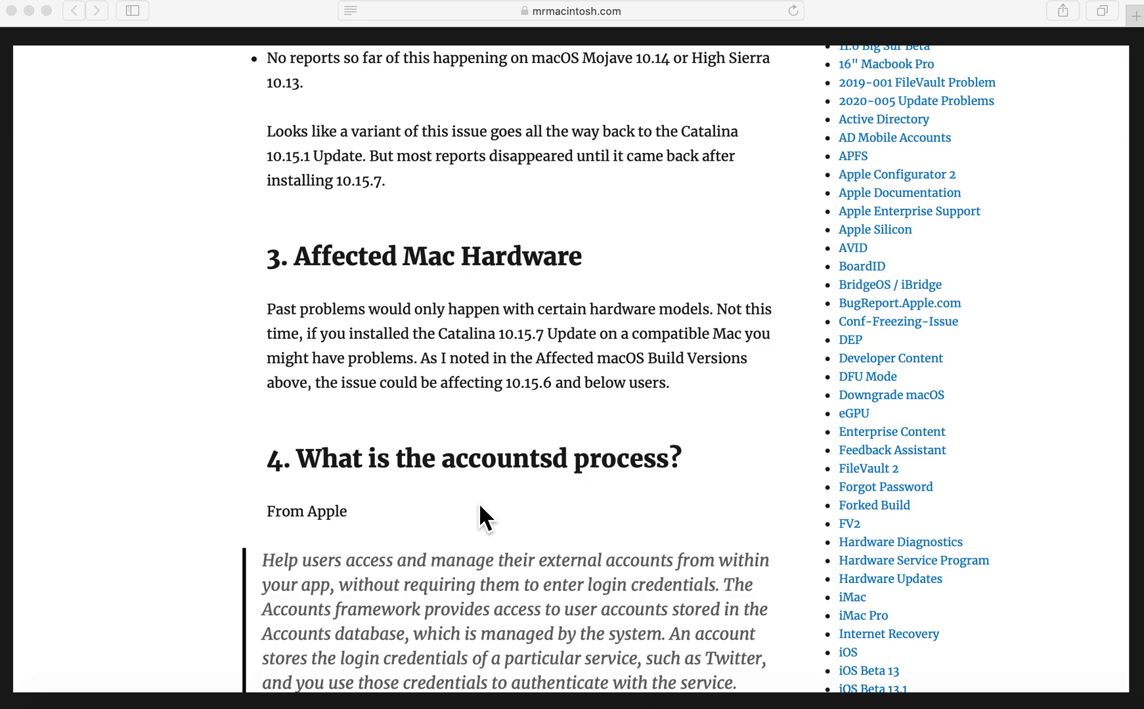
scroll(480, 505, down, 9)
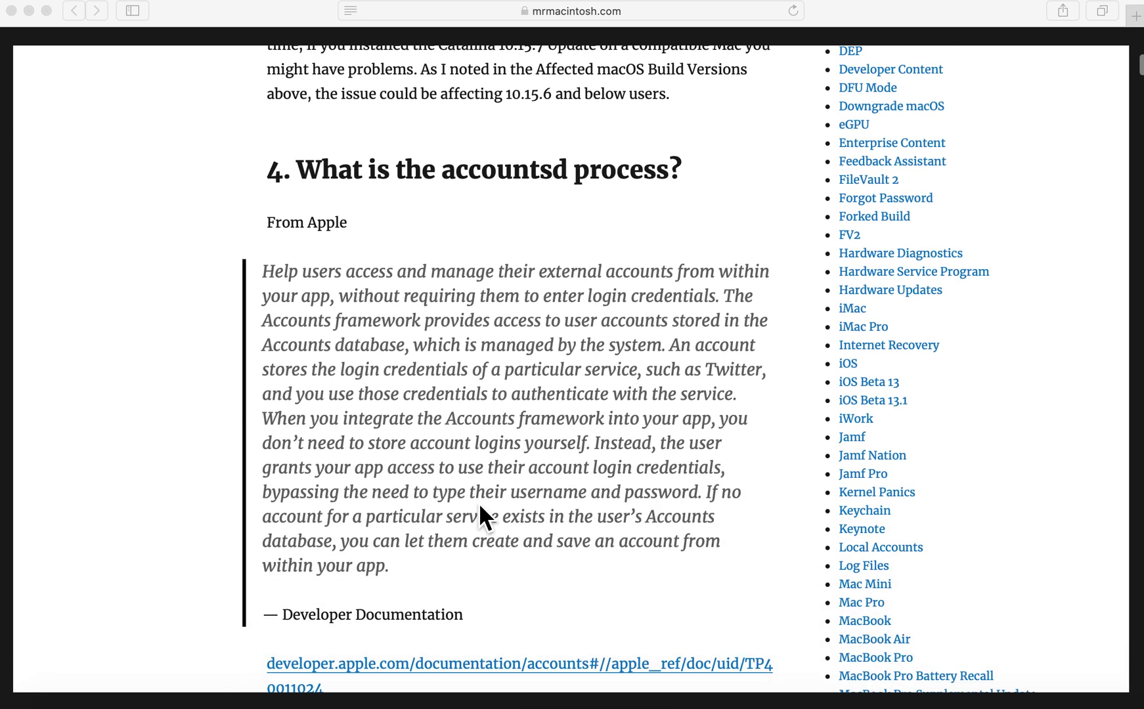
scroll(480, 507, down, 1)
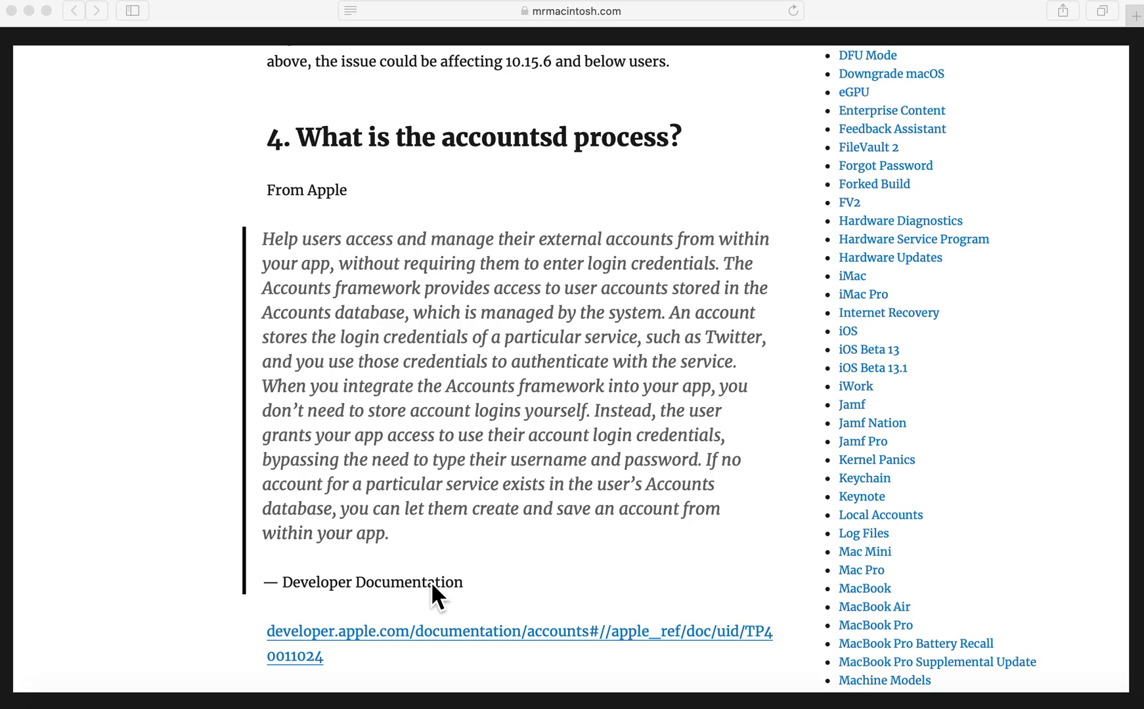
Scroll past the user reports to section 6's four replication steps and section 7.
scroll(431, 585, down, 7)
scroll(432, 582, down, 3)
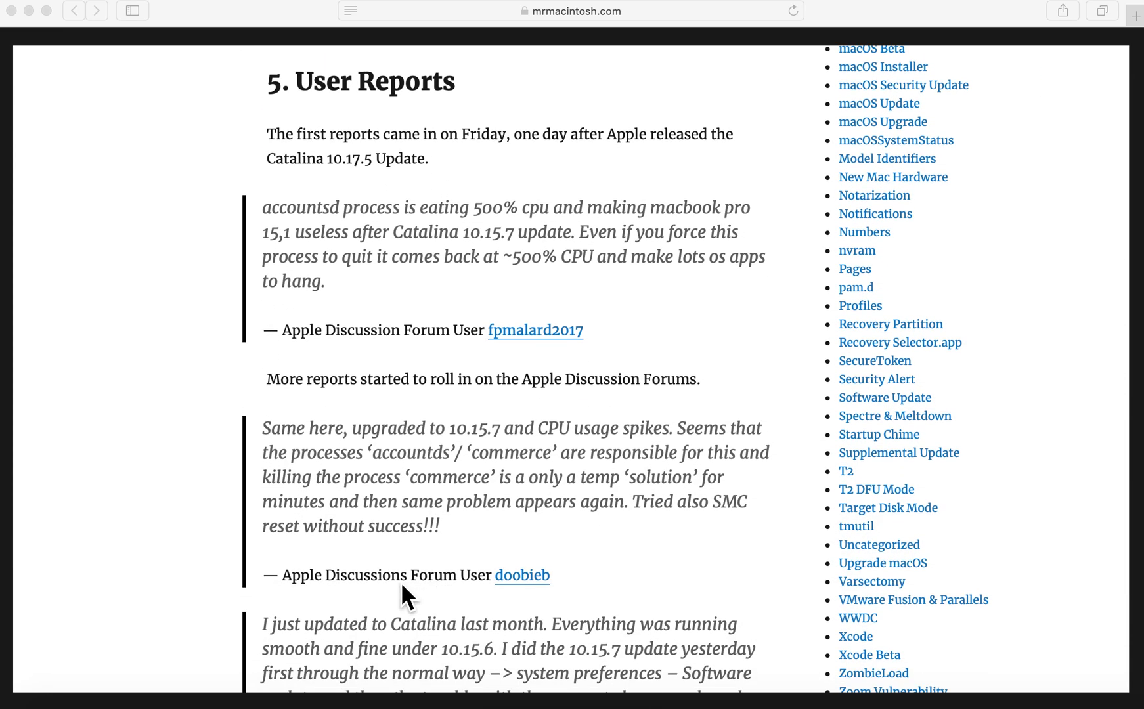
scroll(401, 581, down, 4)
scroll(401, 581, down, 6)
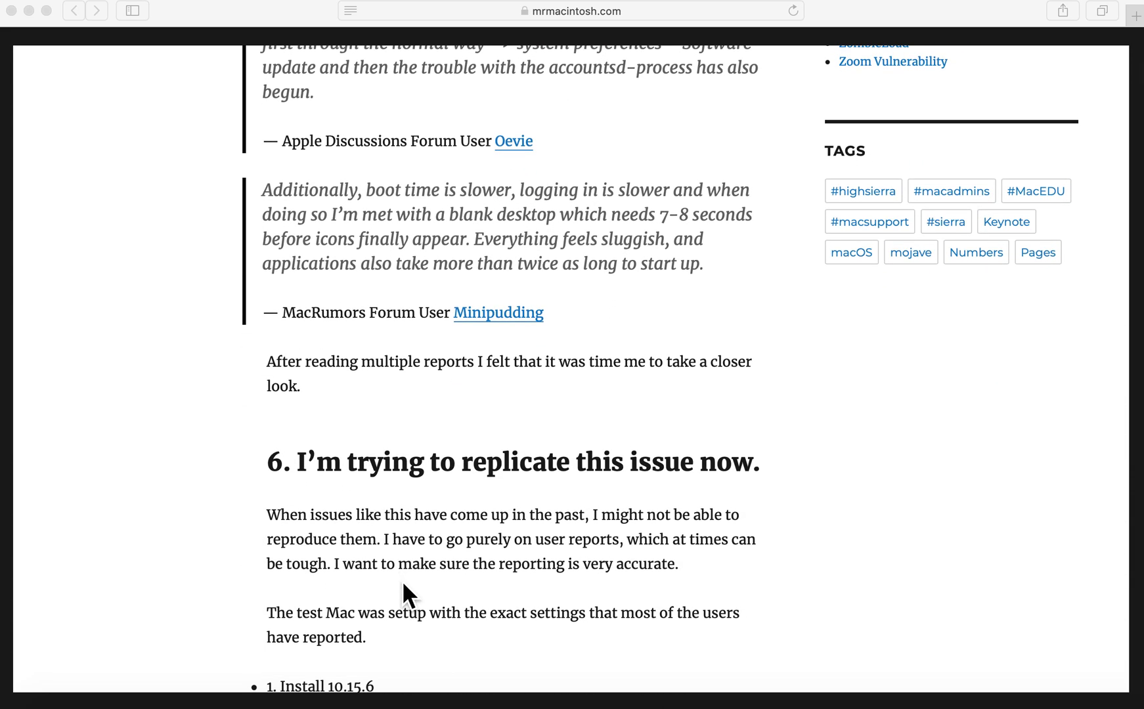
scroll(402, 581, down, 5)
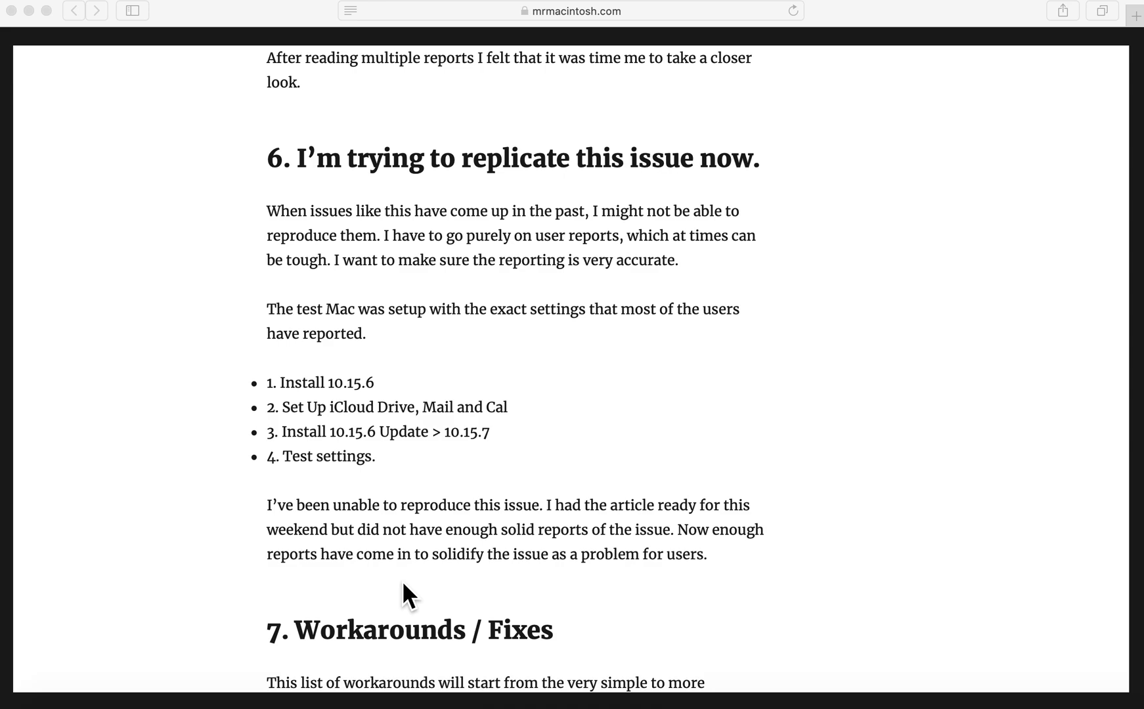
Scroll down to section 7's list of workarounds and fixes.
scroll(429, 572, down, 10)
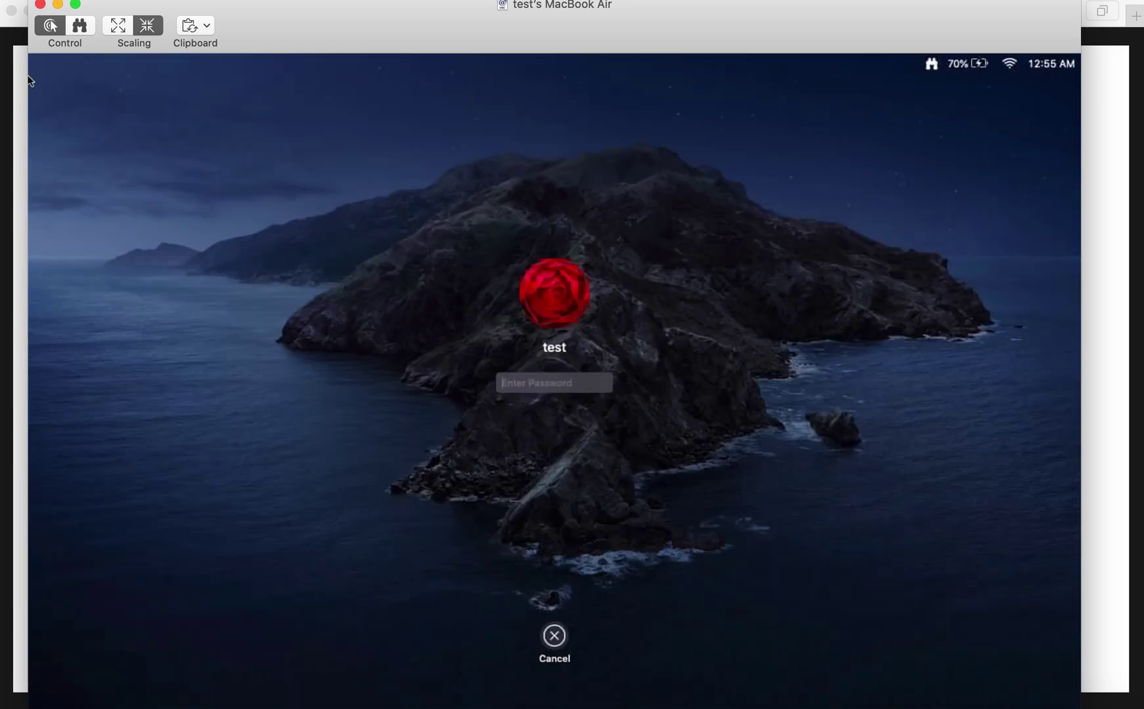
Log in to the remote MacBook Air with the test account's password and bring Calendar forward.
text(tes)
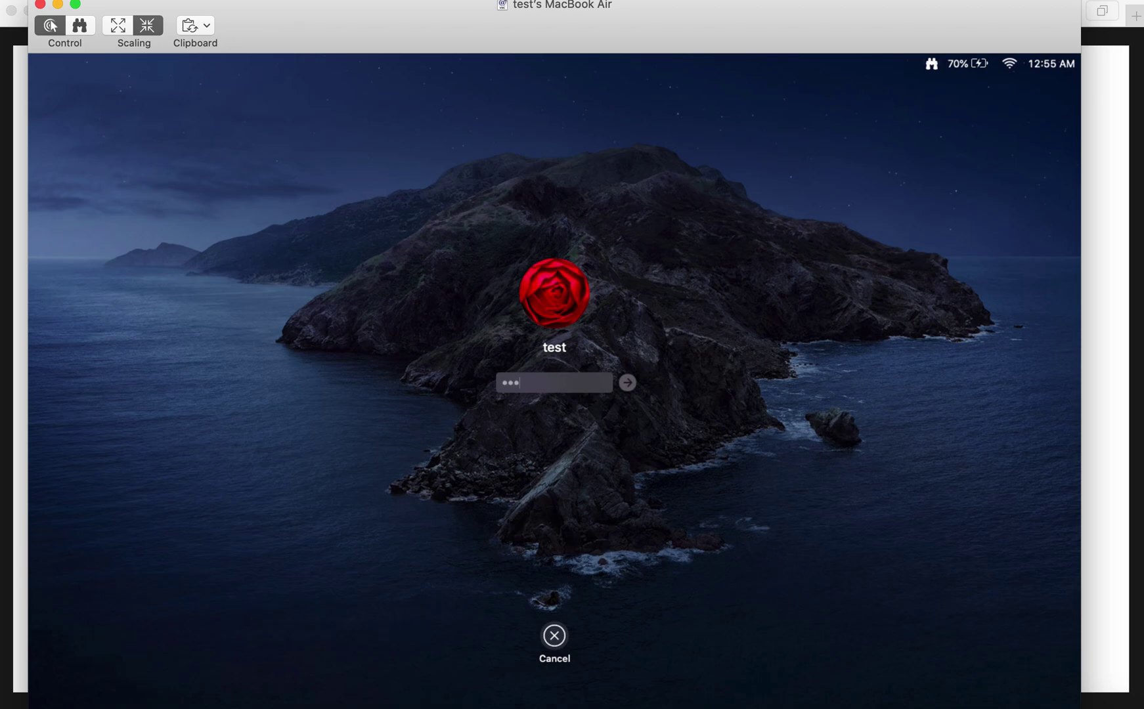
key(Return)
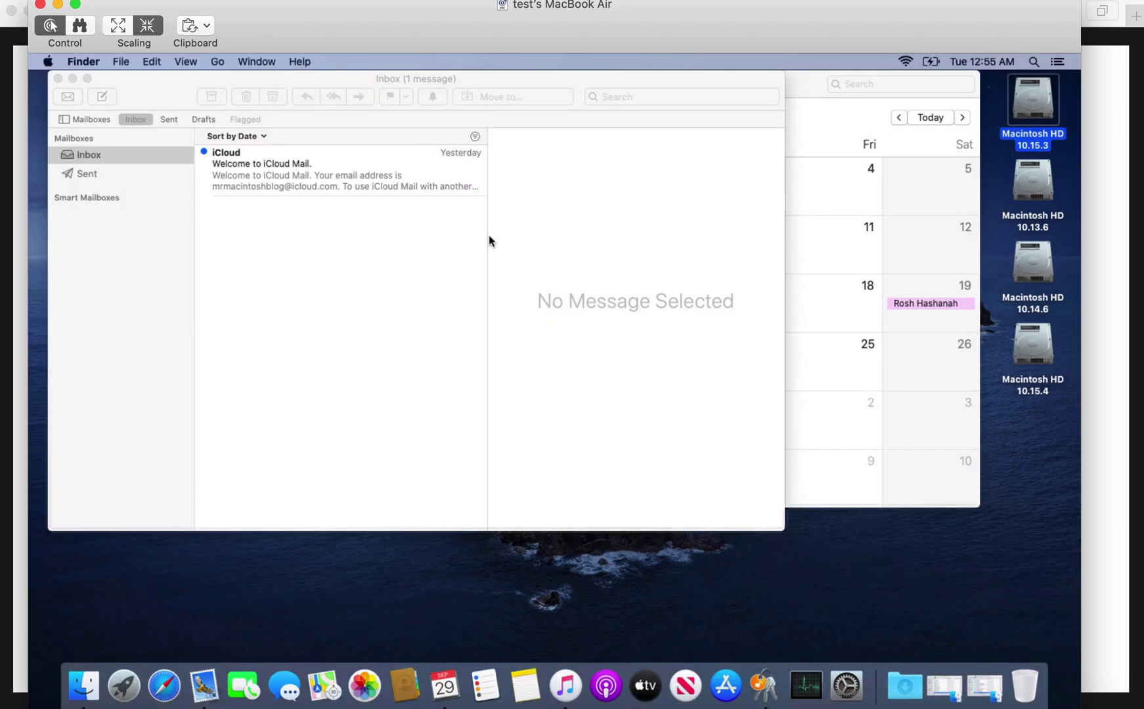
click(811, 81)
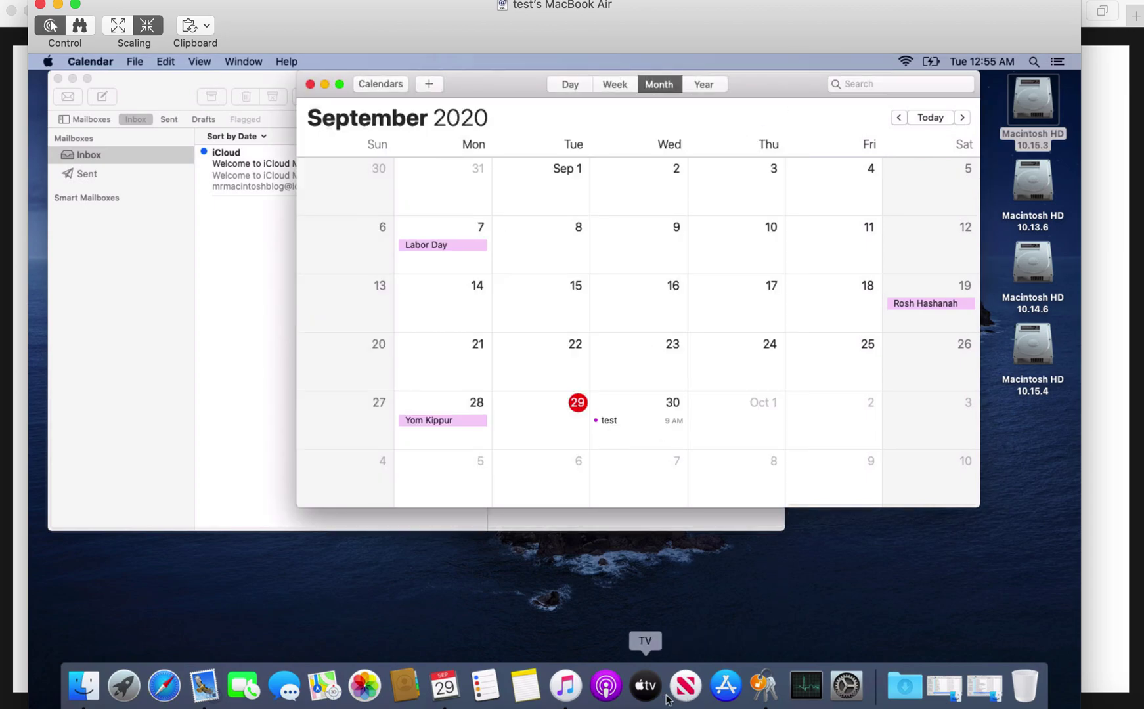
Review the iCloud account's services in System Preferences' Internet Accounts.
click(846, 687)
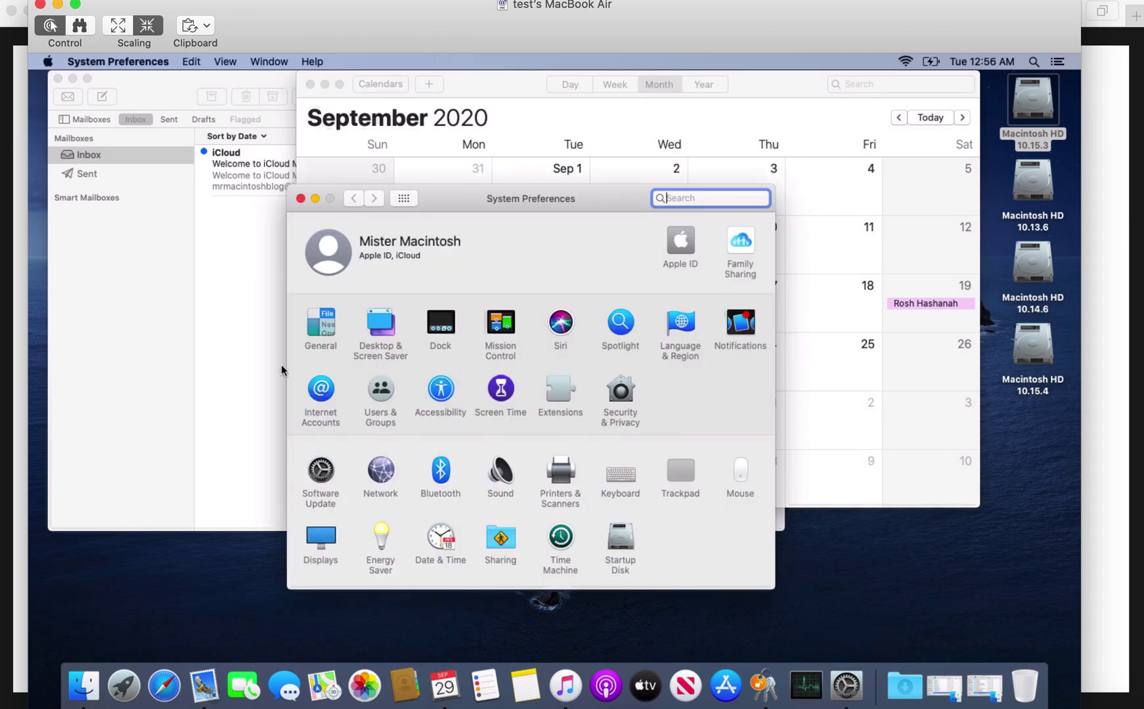
click(321, 392)
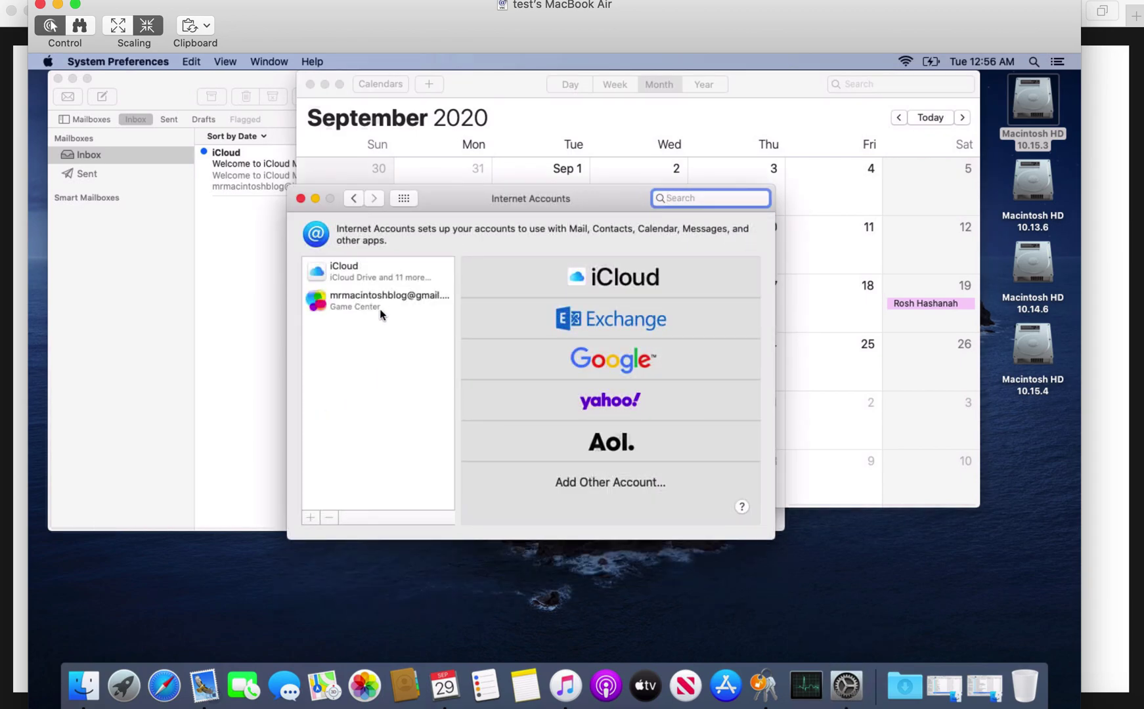
click(386, 278)
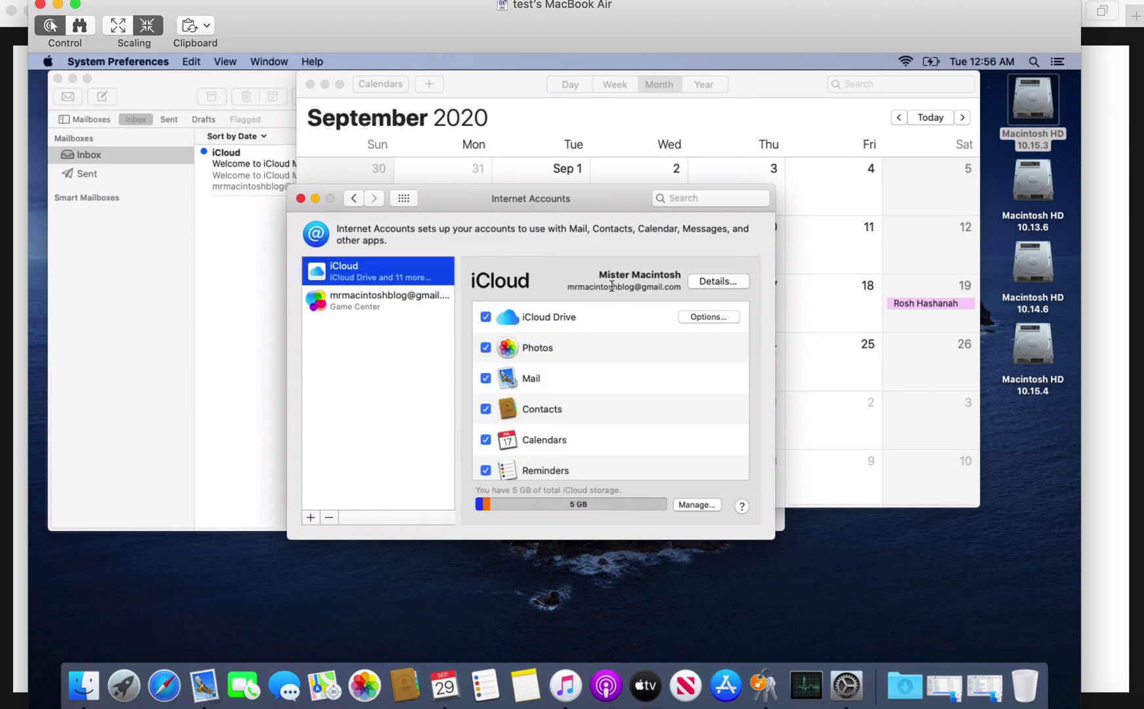
scroll(622, 323, down, 2)
scroll(622, 323, up, 2)
Open the Apple ID settings, scroll its iCloud apps, and show the Overview page.
click(405, 199)
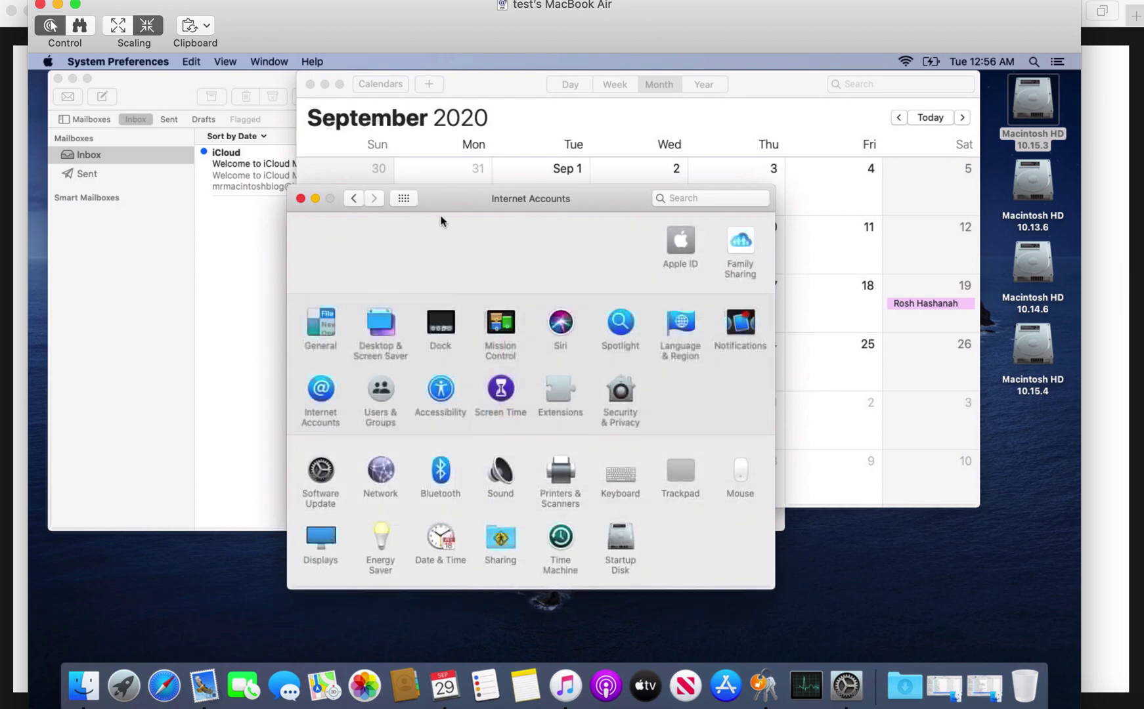
click(682, 241)
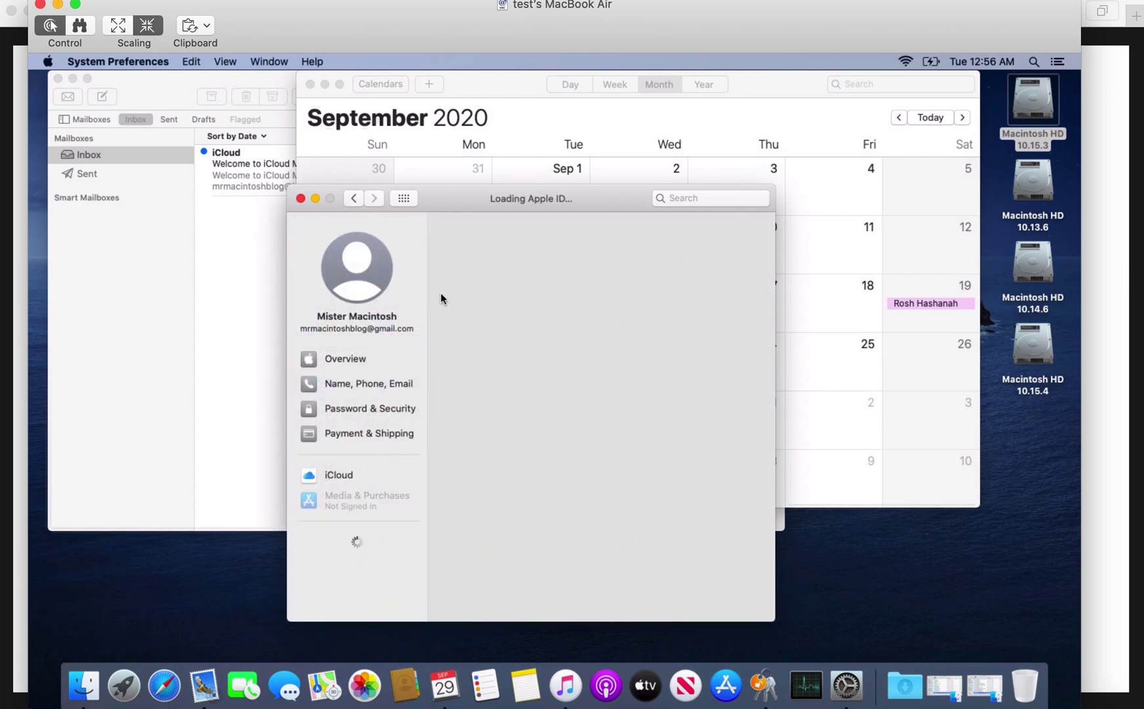
scroll(553, 441, down, 5)
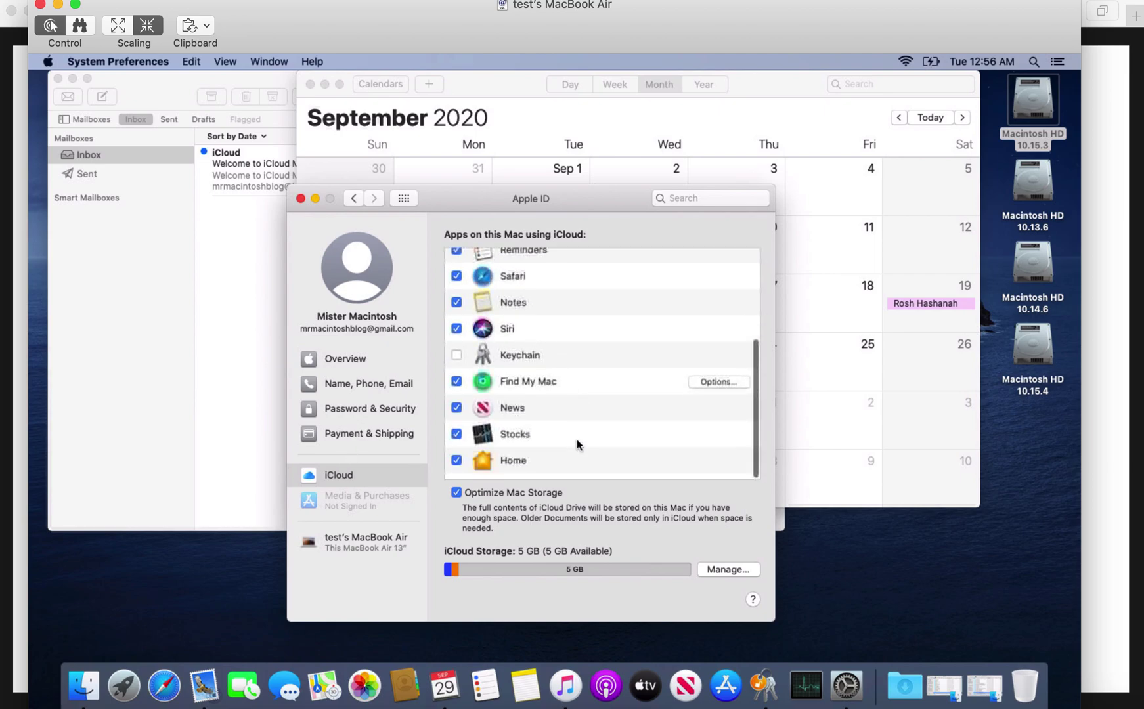
click(355, 359)
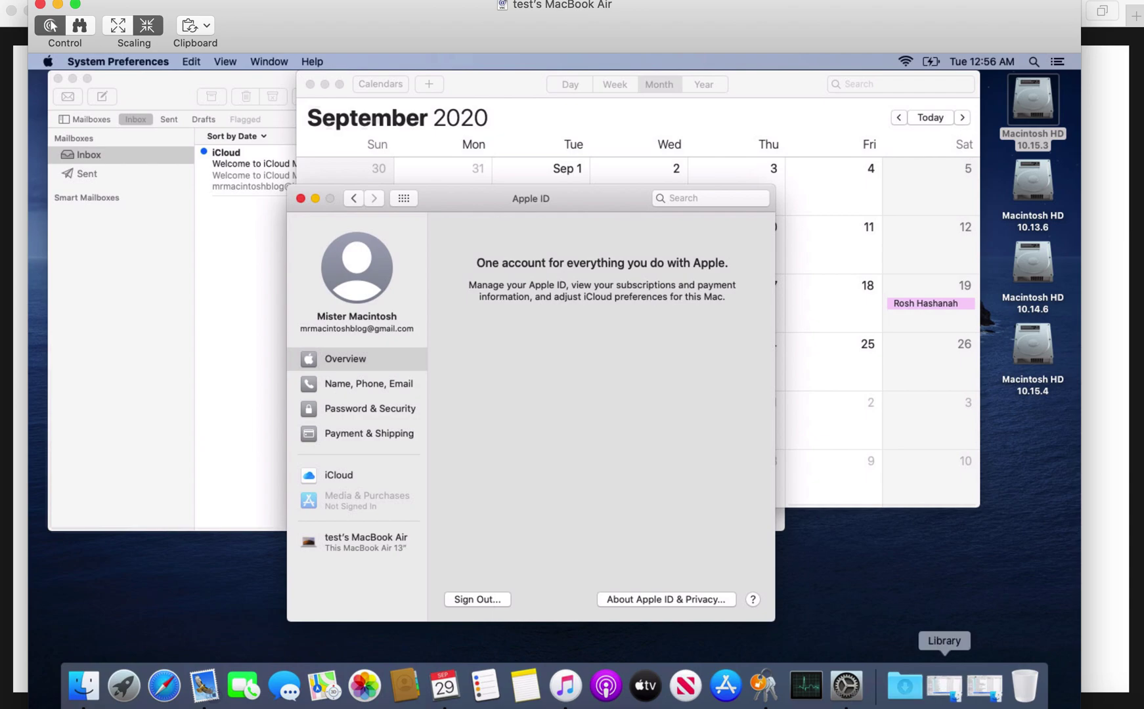
Filter Activity Monitor for 'accountsd' and select amsaccountsd, both at 0.0% CPU.
click(806, 685)
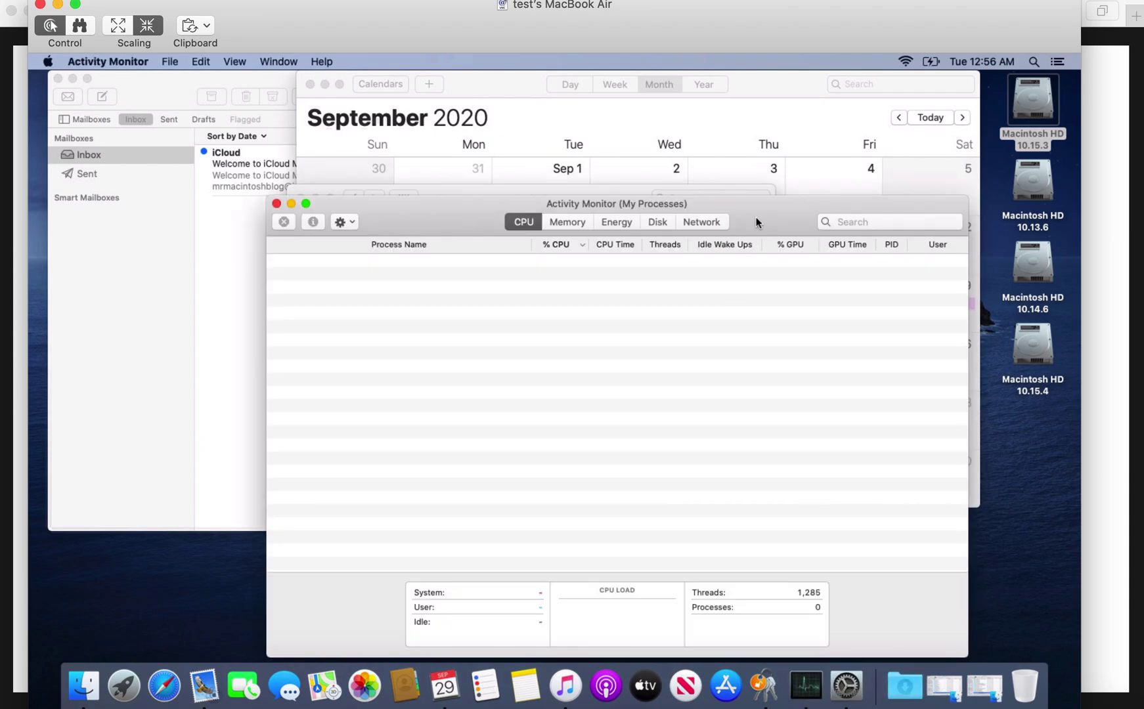
click(854, 222)
text(accountsd)
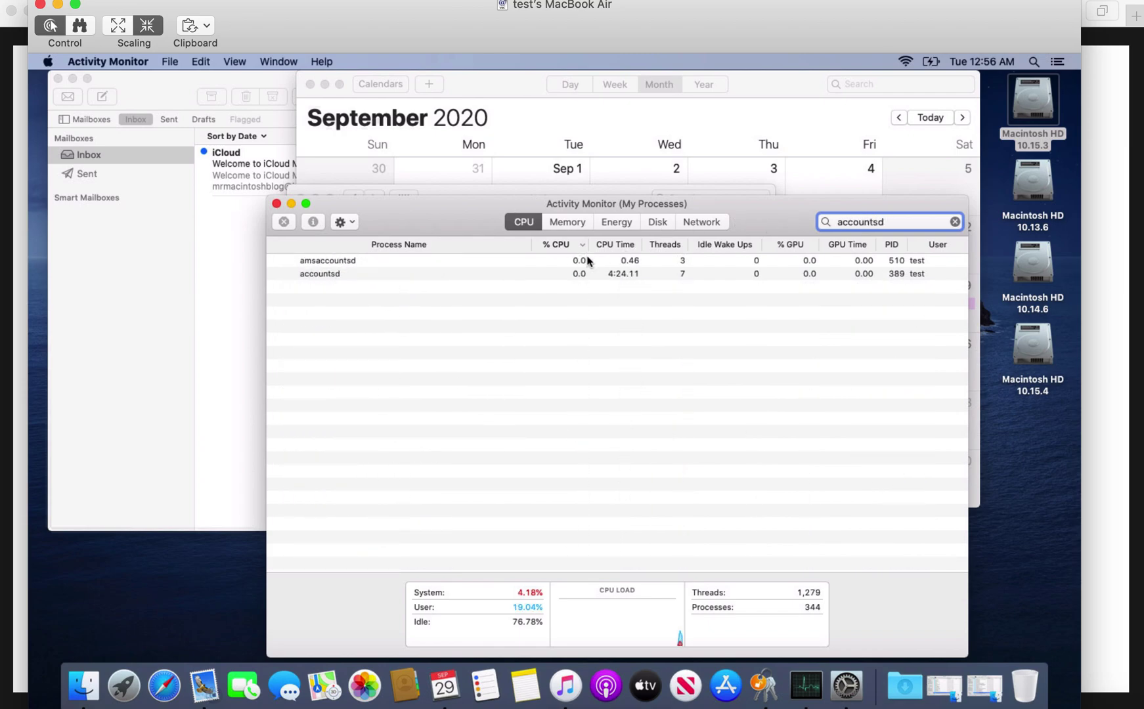
click(449, 263)
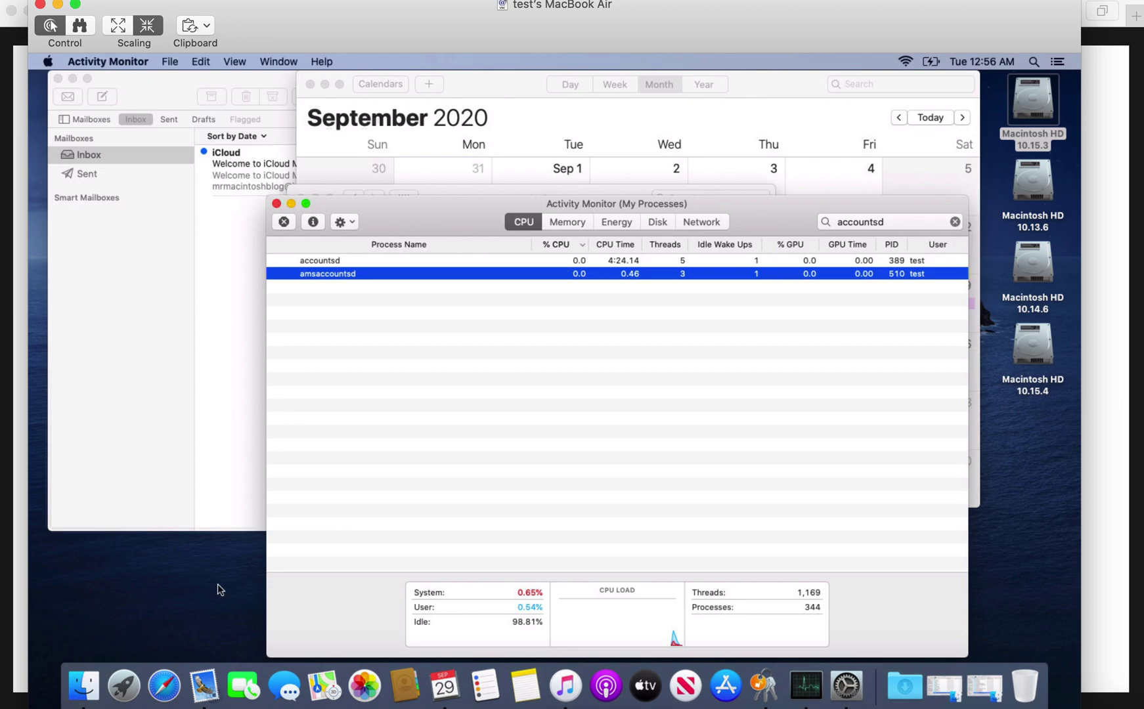
Bring the Safari article back and scroll down to its numbered workarounds and fixes list.
click(164, 686)
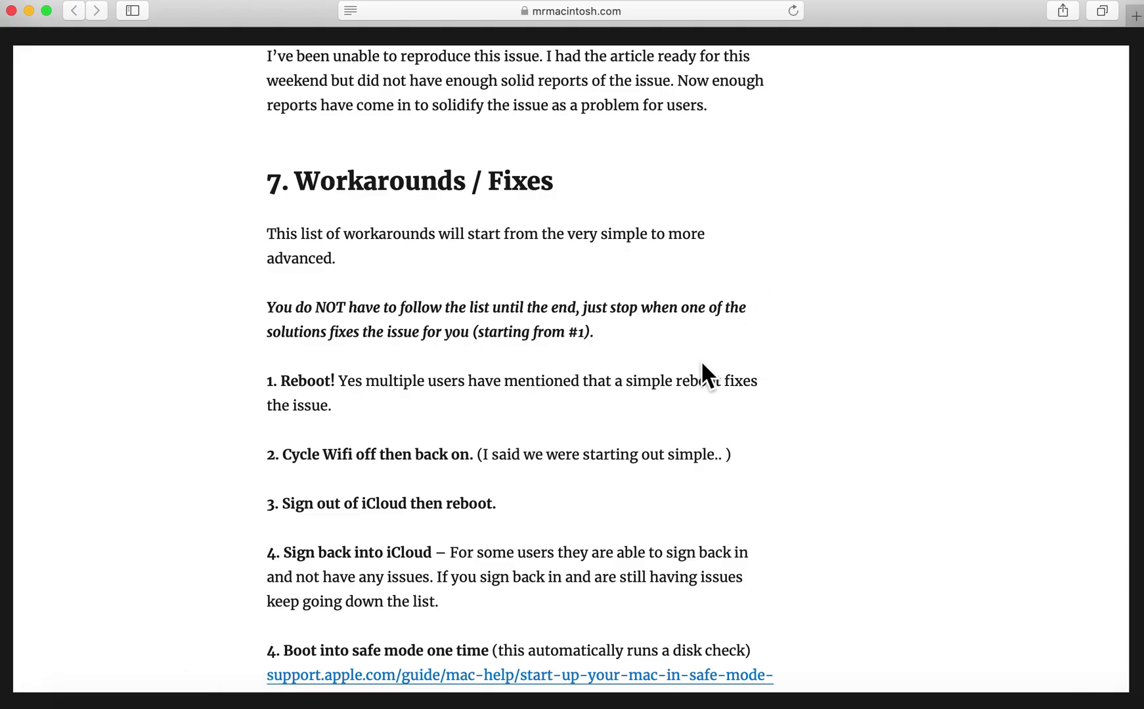
scroll(701, 364, down, 5)
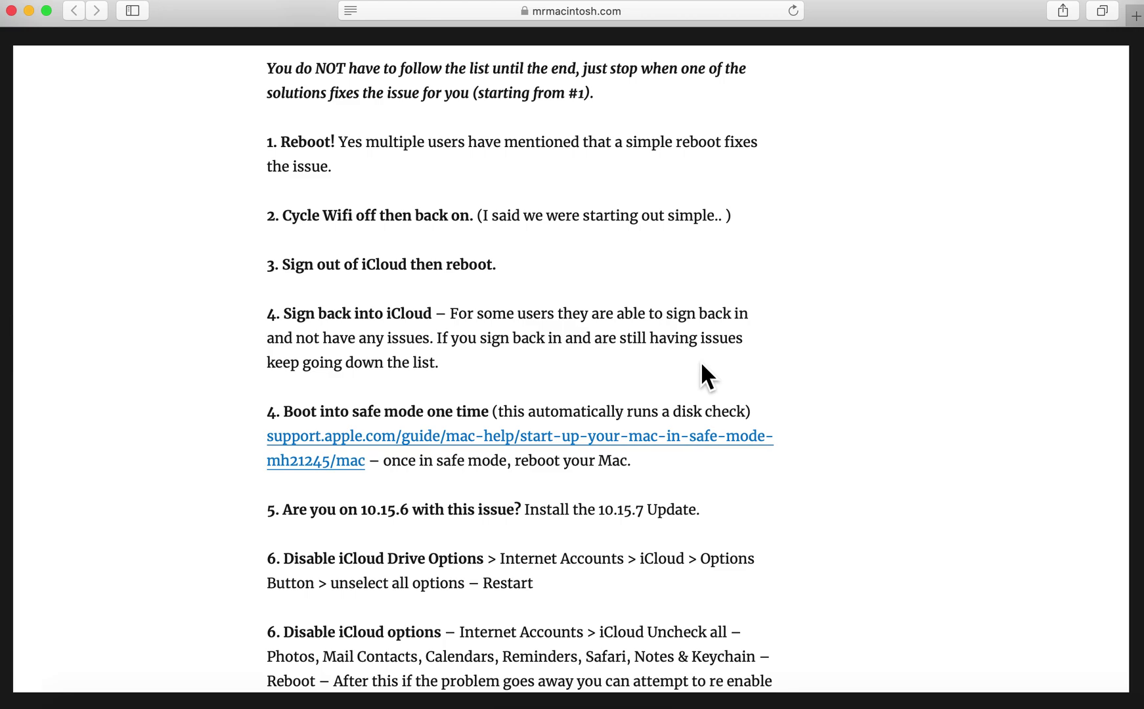
Open Apple's 'Start up your Mac in safe mode' guide in a new tab, view the safe mode definition, and return to the article.
click(686, 441)
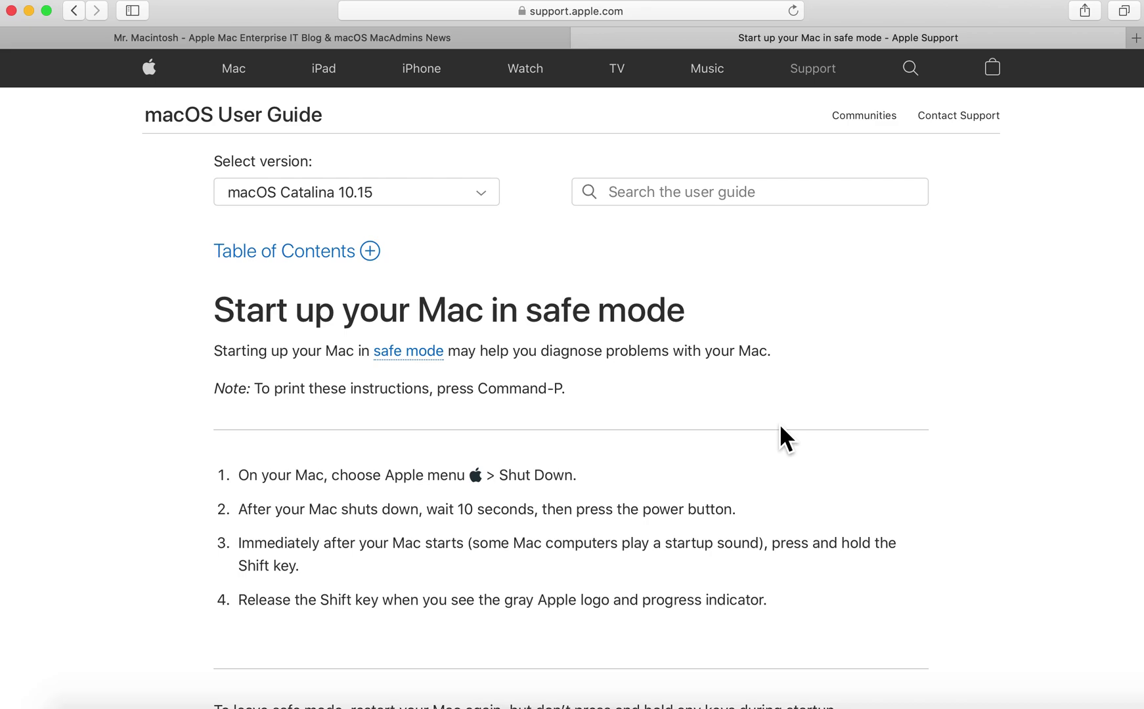
scroll(785, 439, down, 1)
click(436, 335)
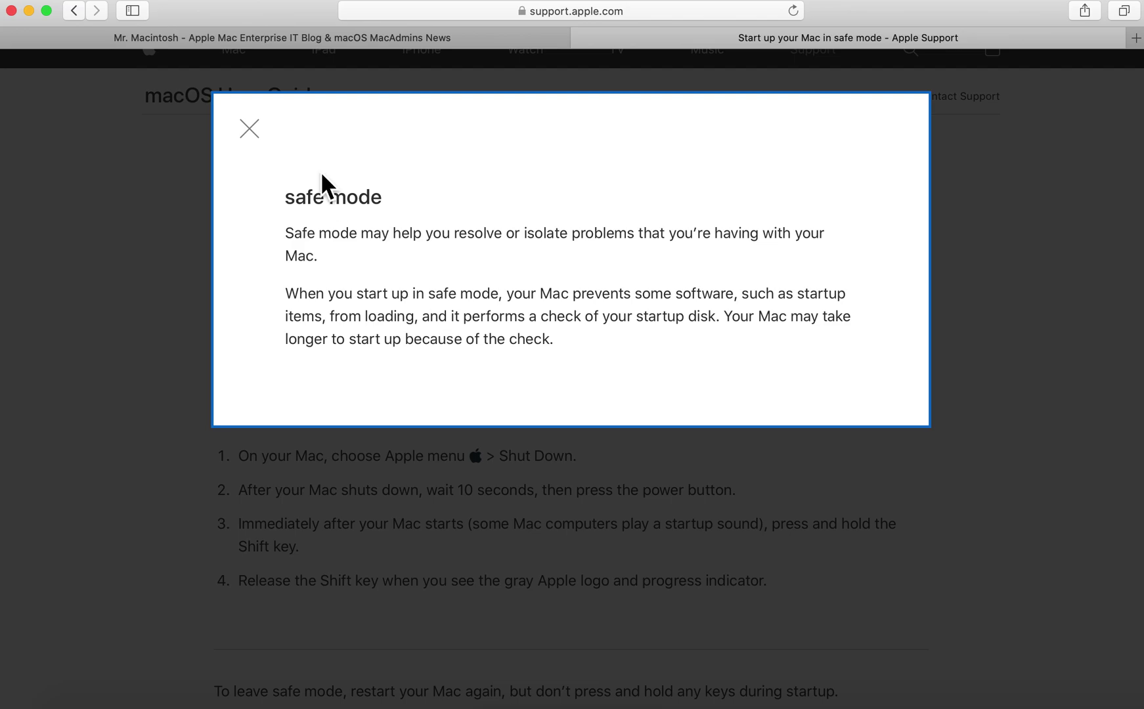
click(251, 129)
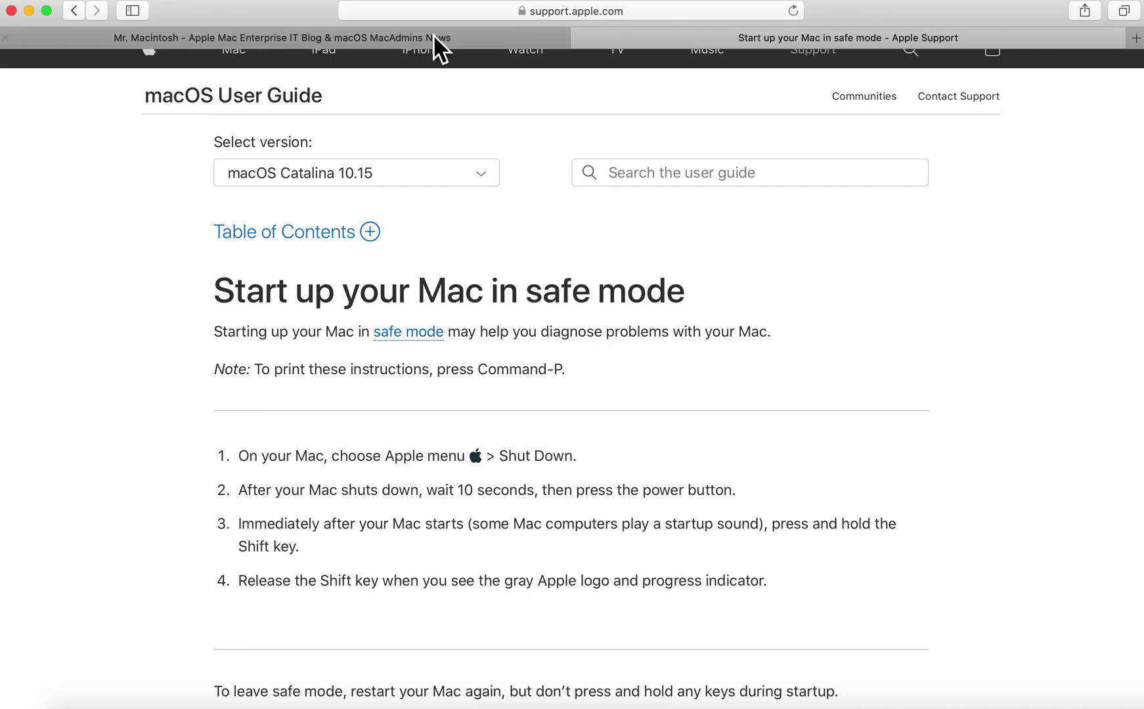
click(420, 39)
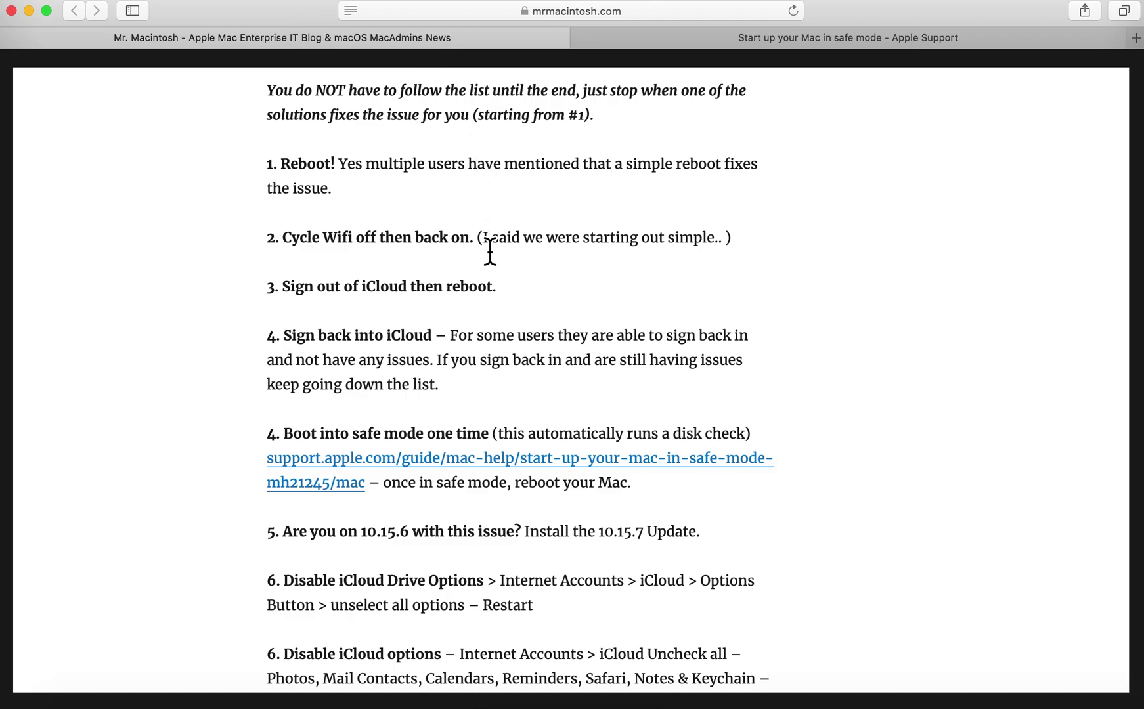
scroll(489, 249, down, 5)
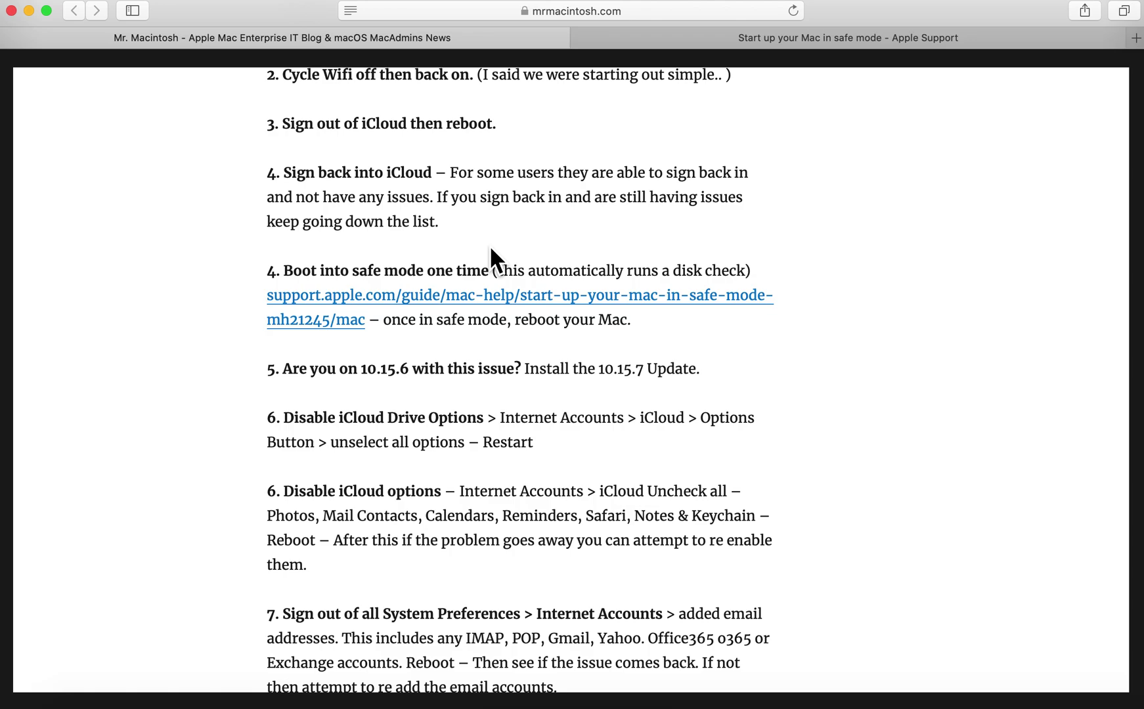
scroll(491, 249, down, 1)
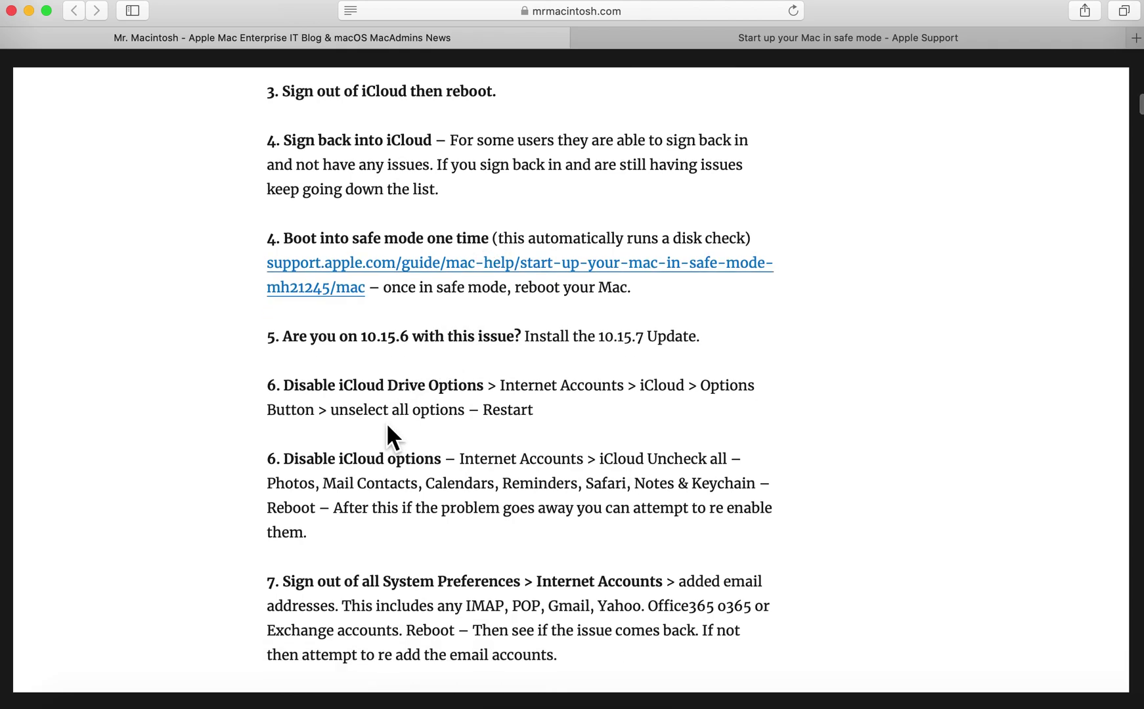
scroll(388, 426, down, 1)
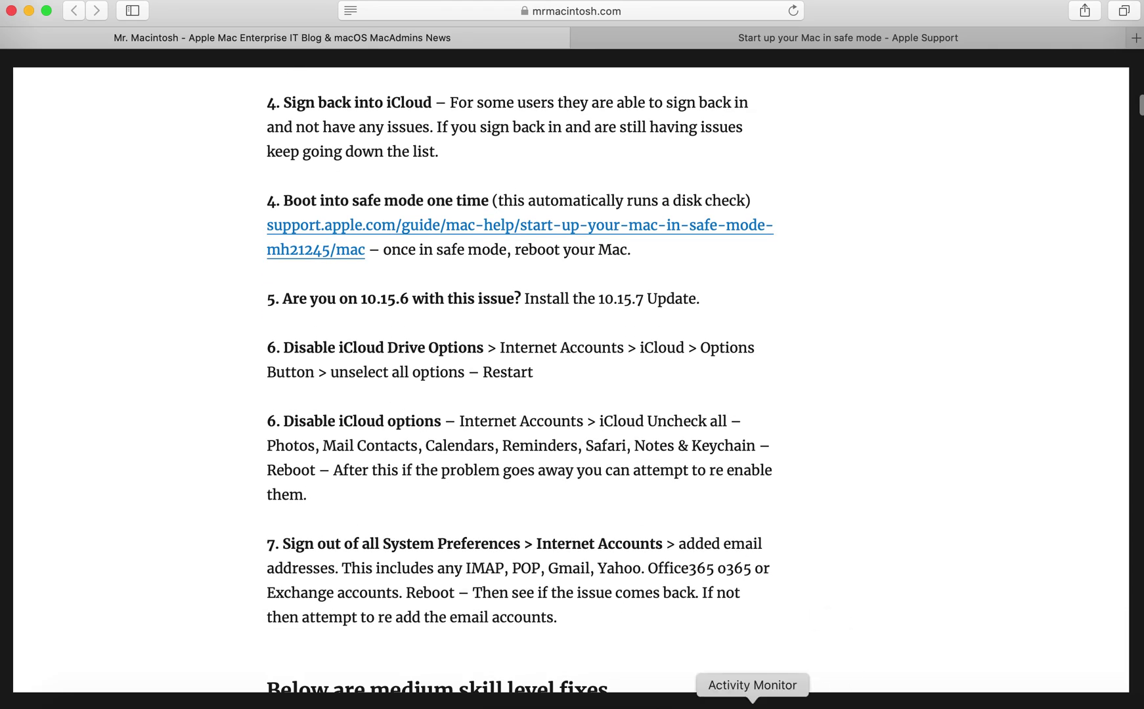
On the remote Mac, open the Internet Accounts pane in System Preferences.
click(710, 698)
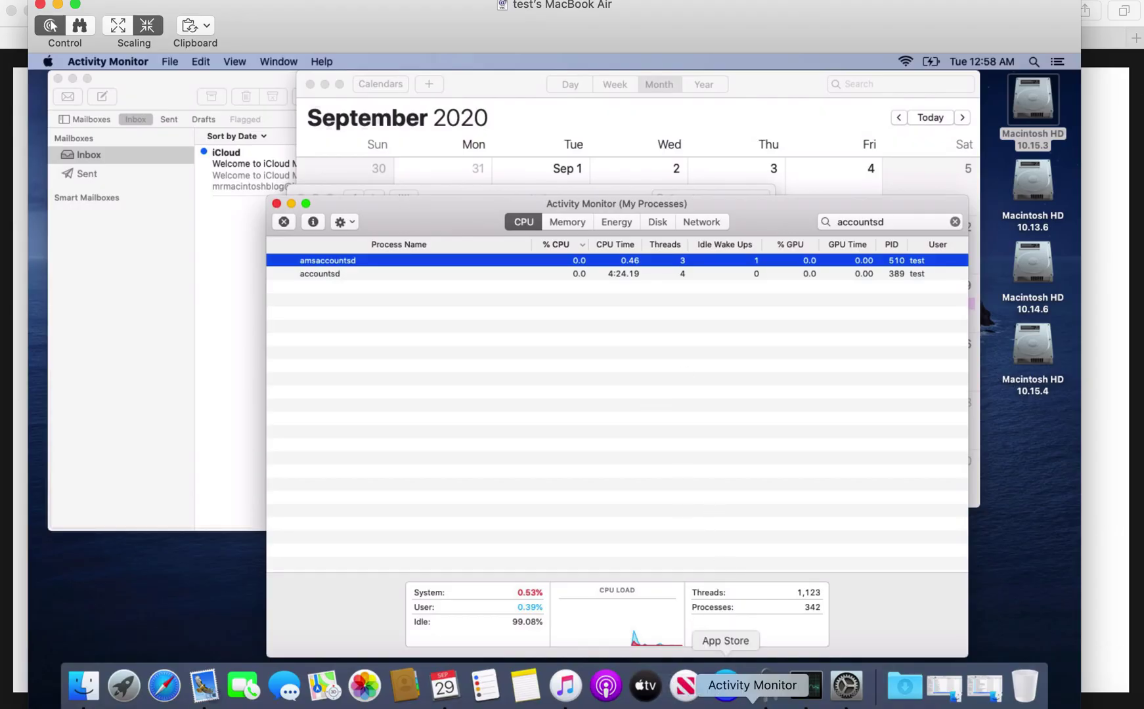
click(846, 685)
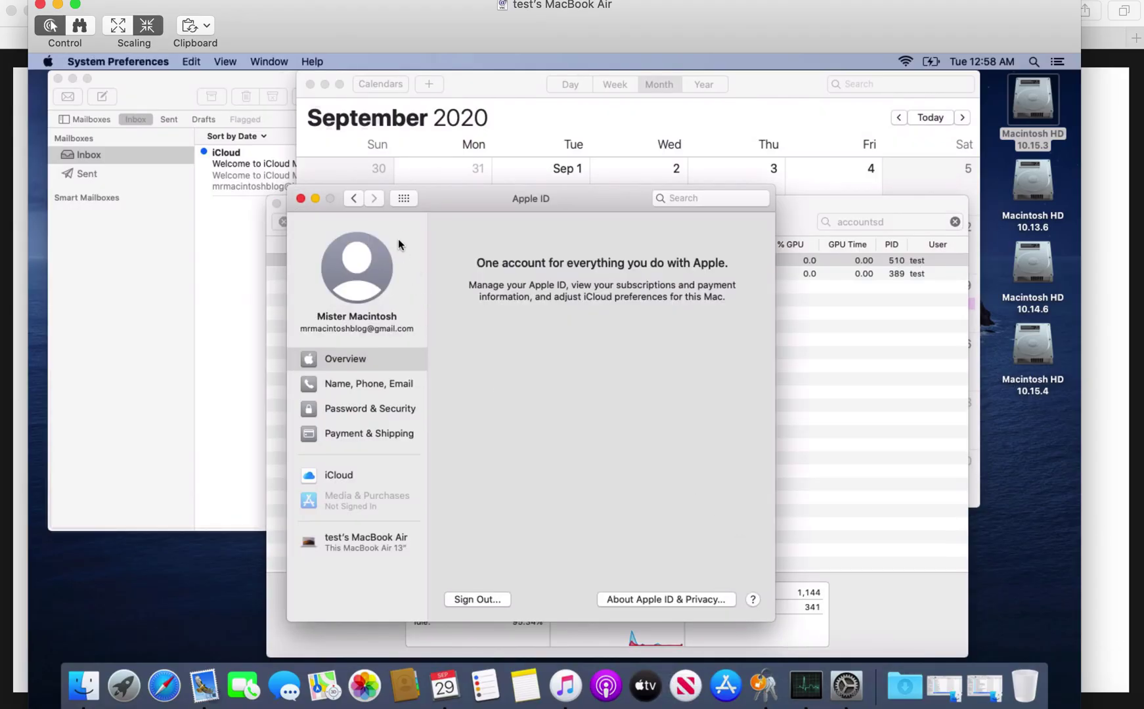
click(403, 197)
click(346, 408)
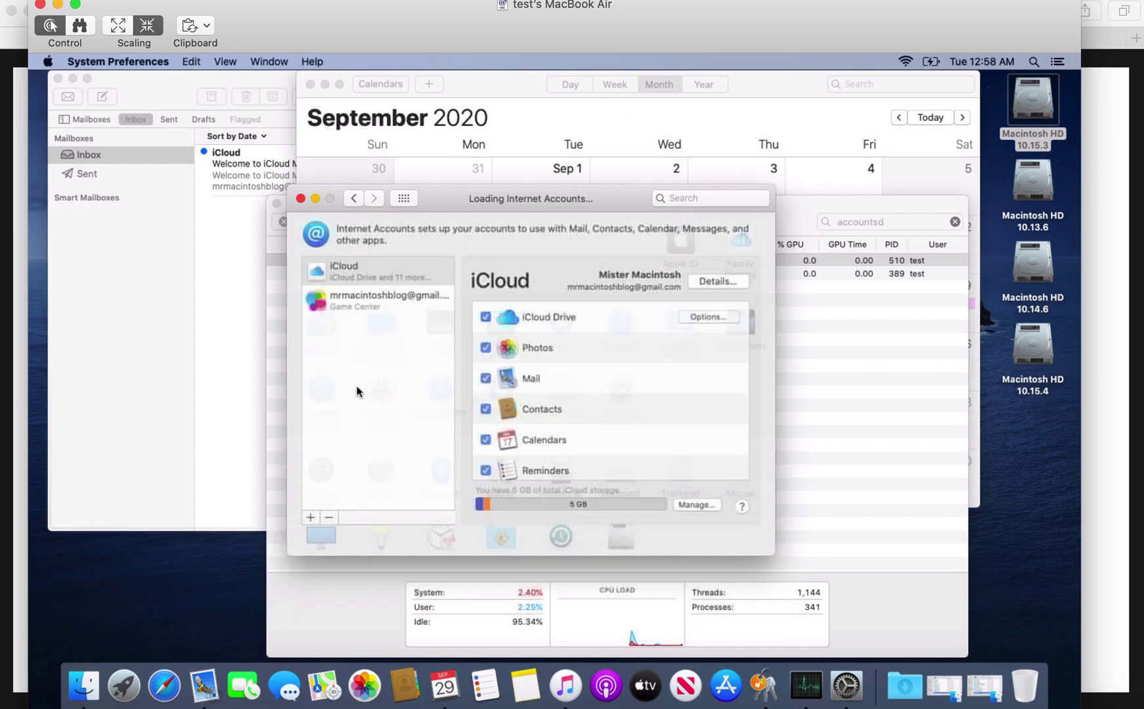
Review the iCloud account's iCloud Drive options and close them without changes.
click(725, 317)
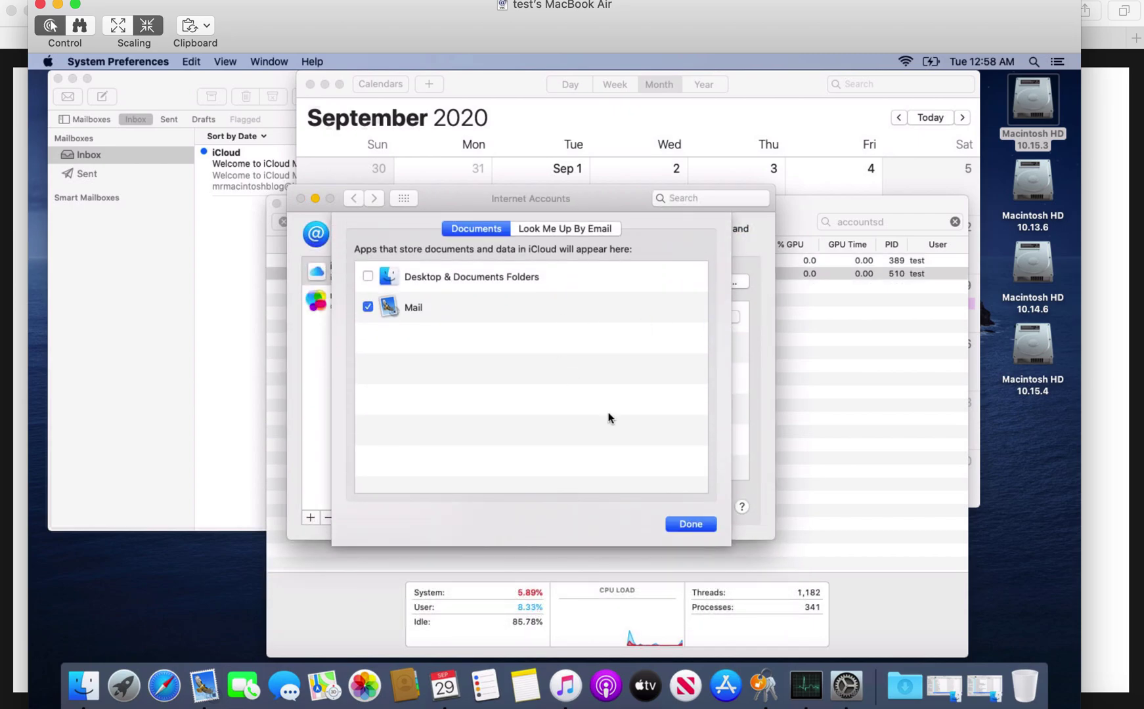
click(690, 524)
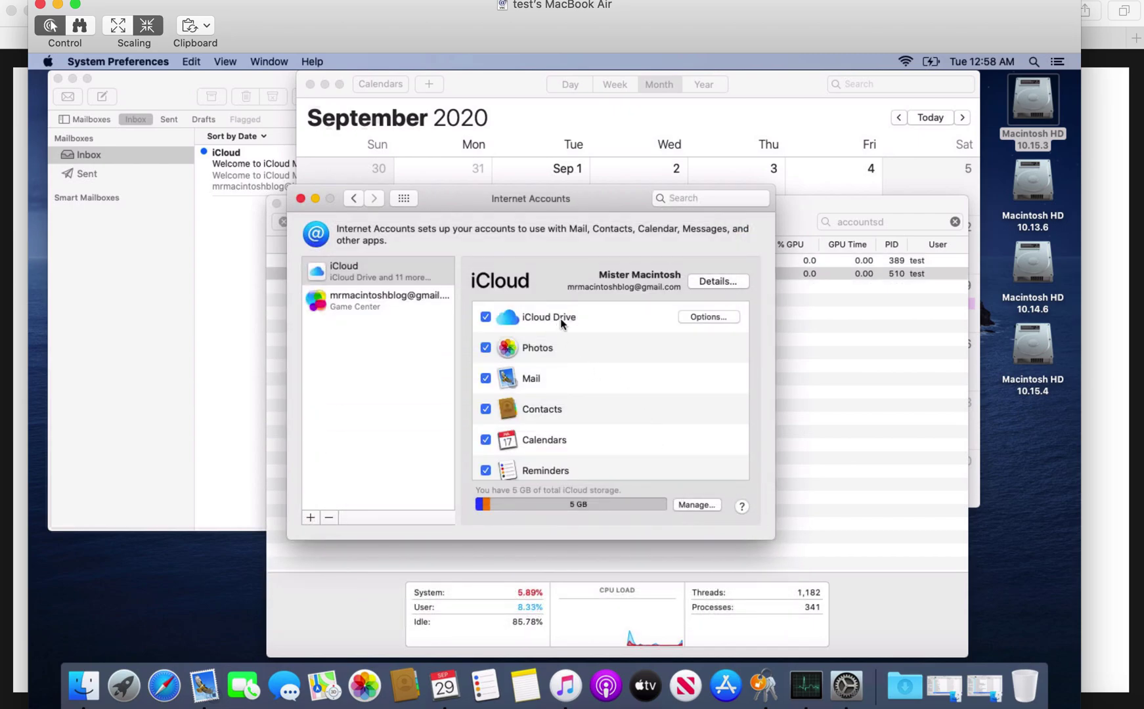
click(688, 318)
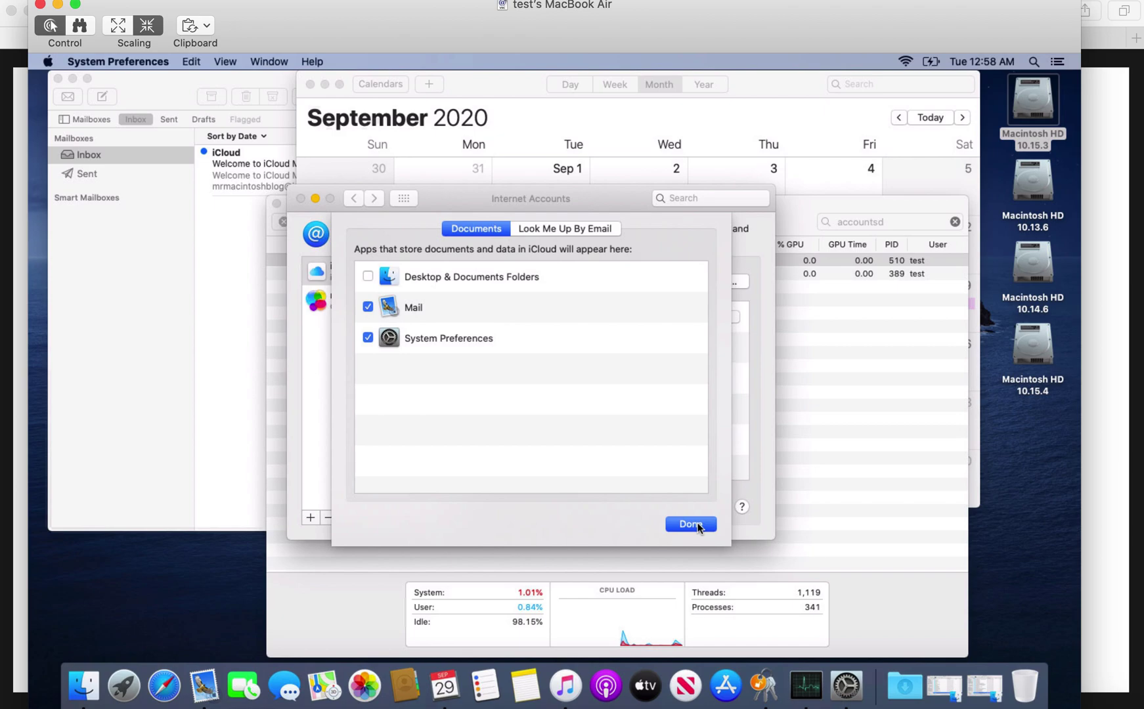
click(691, 524)
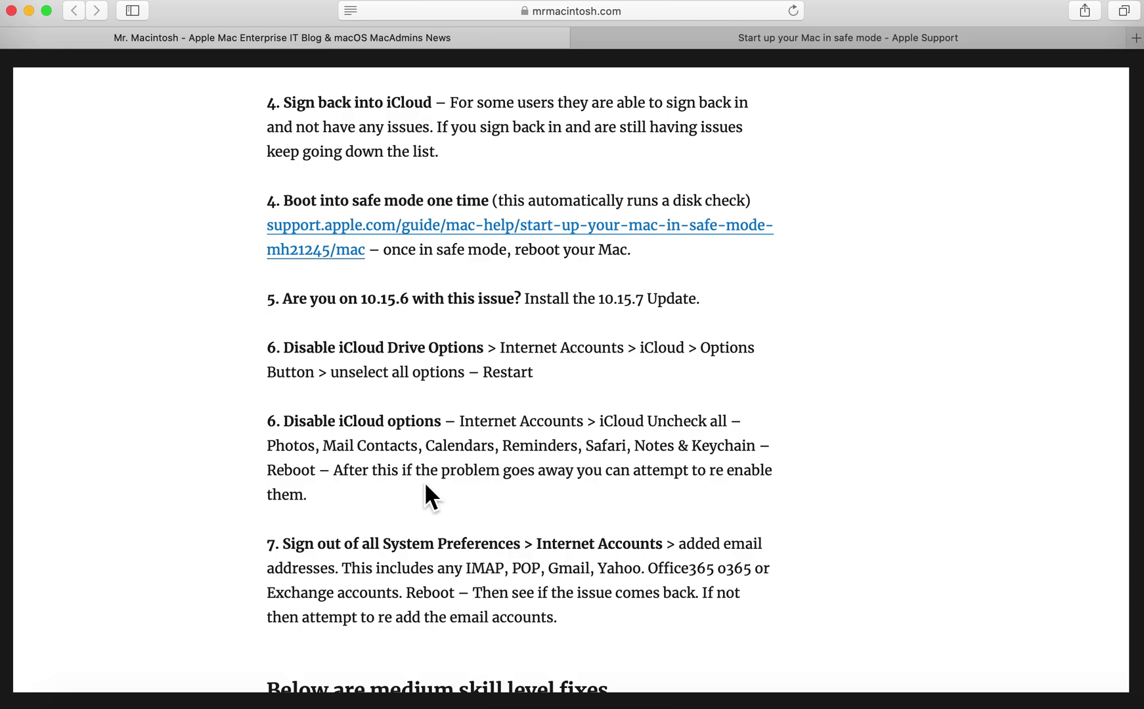
scroll(428, 486, down, 1)
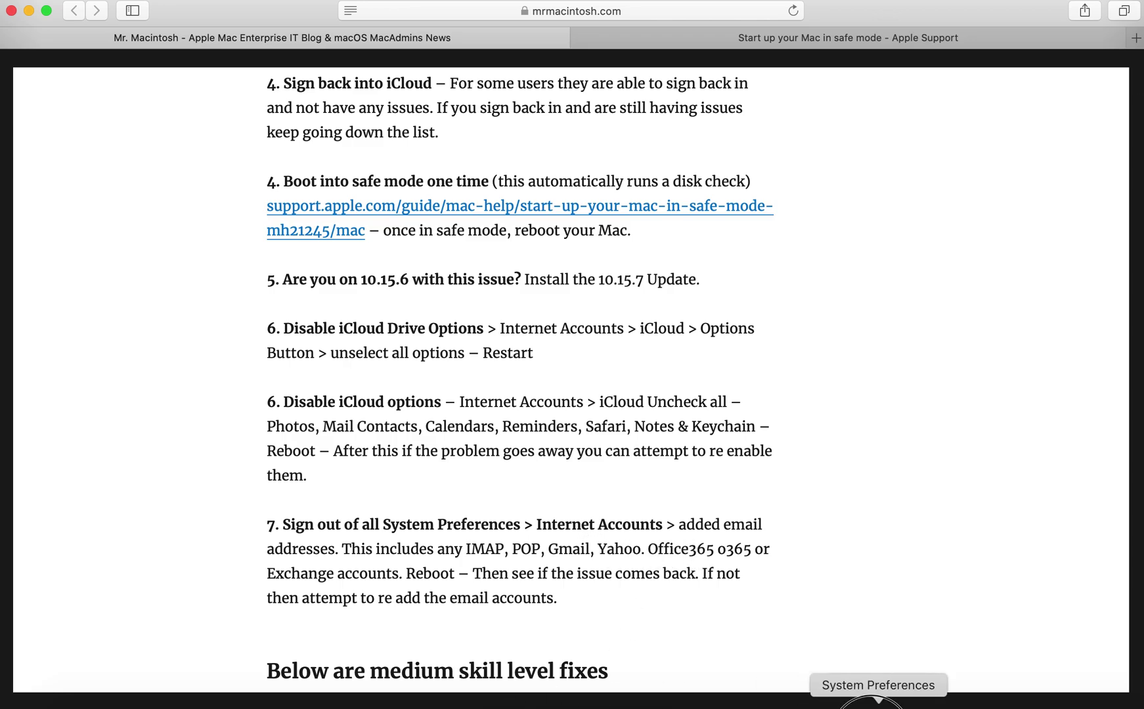
right_click(879, 706)
click(711, 694)
click(711, 695)
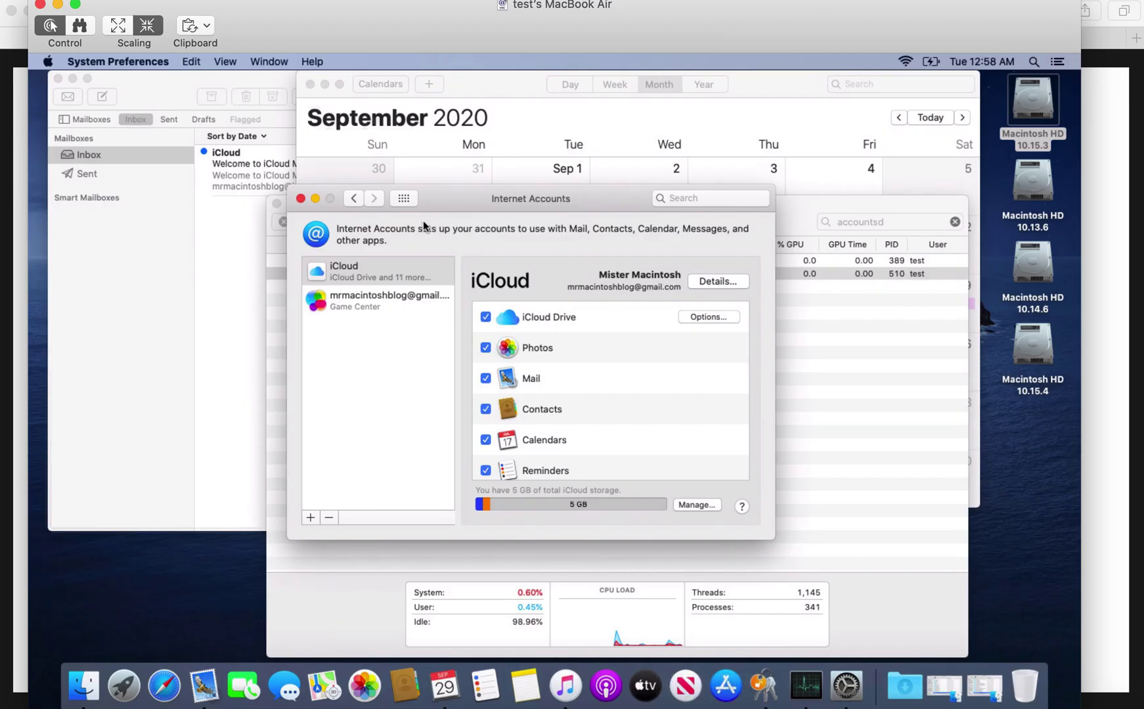
click(403, 198)
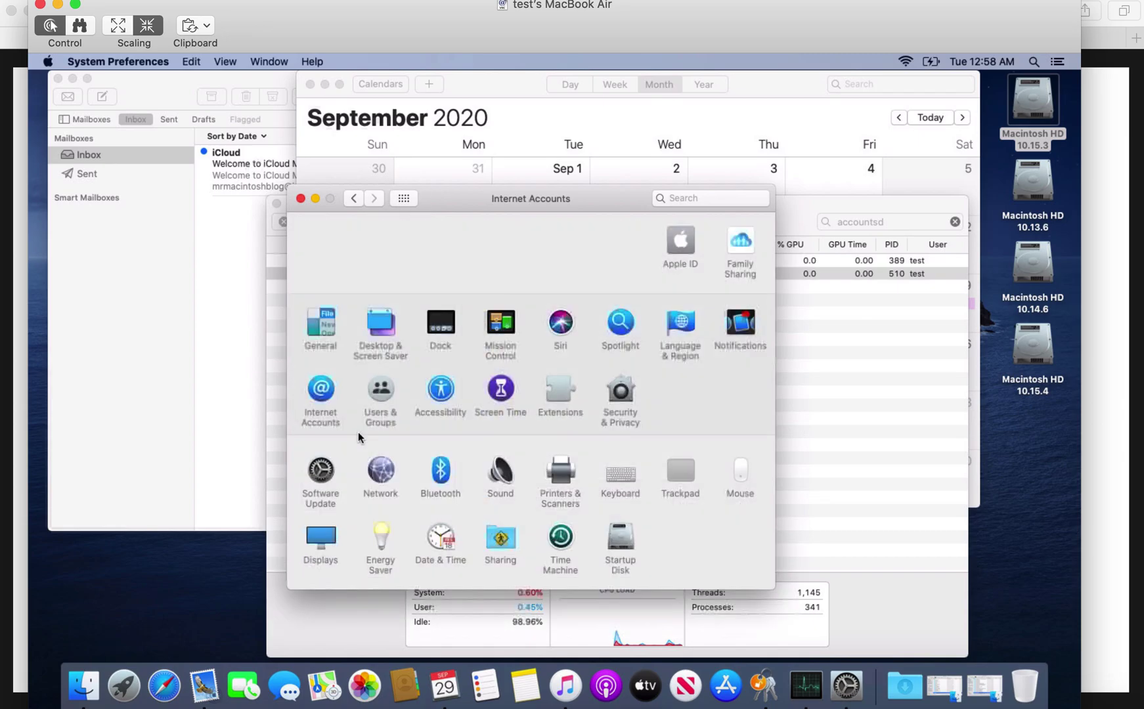
click(330, 401)
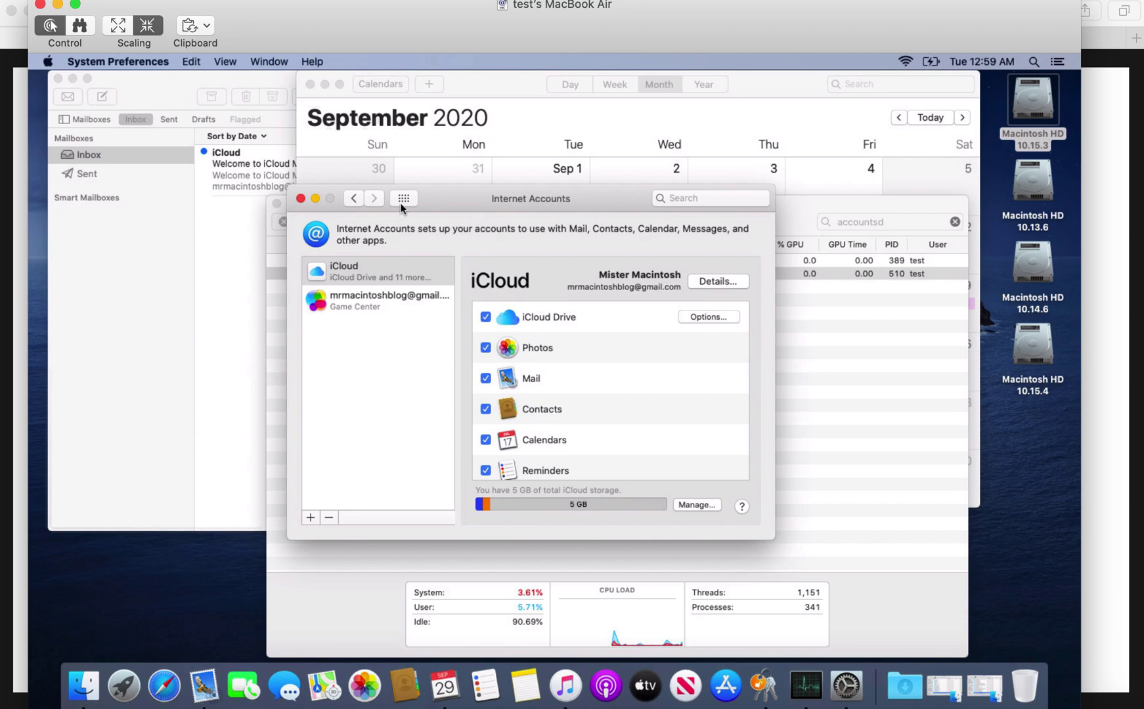
click(375, 270)
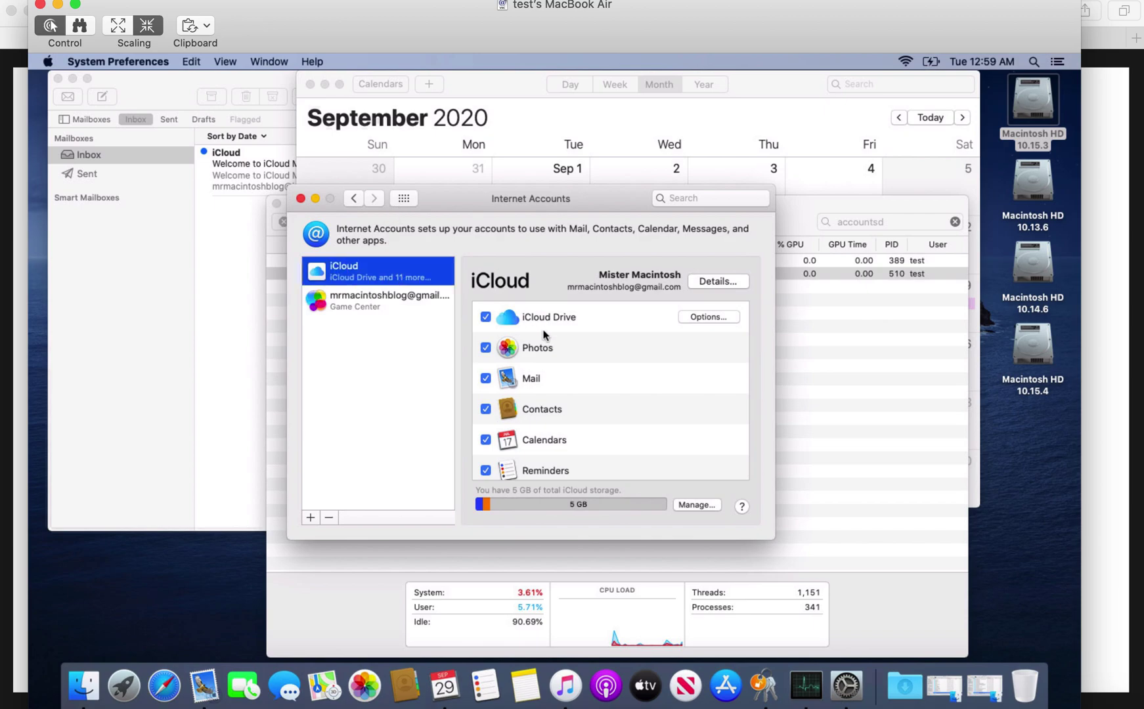
click(404, 199)
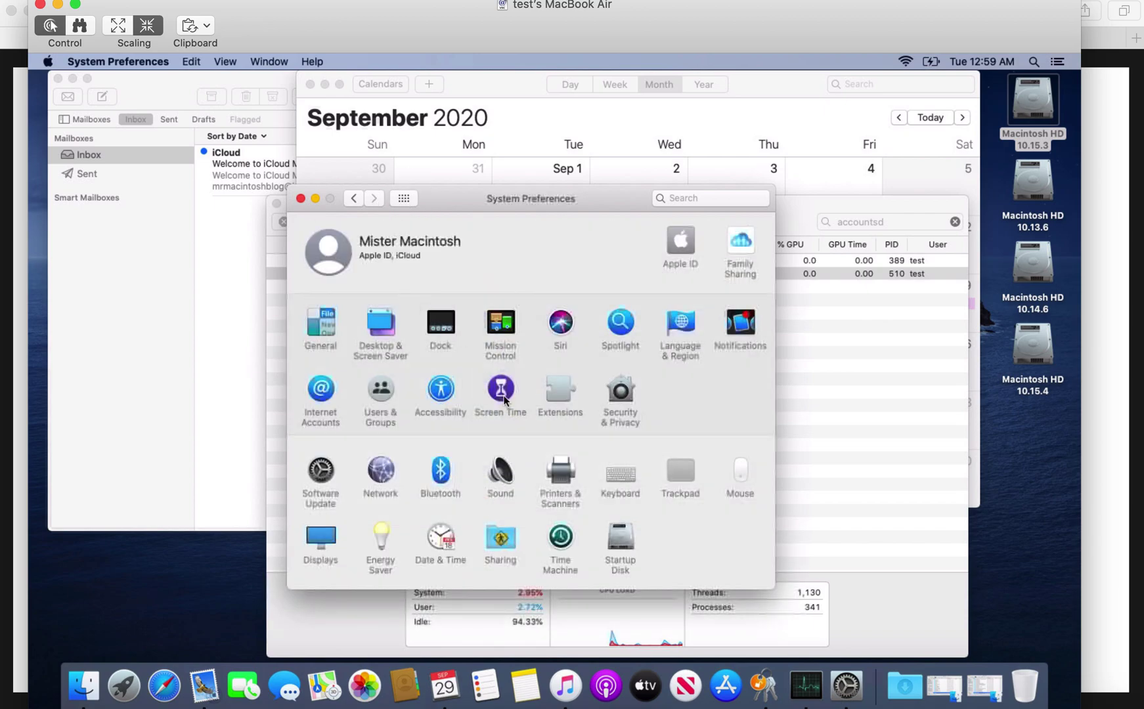
key(super+bracketleft)
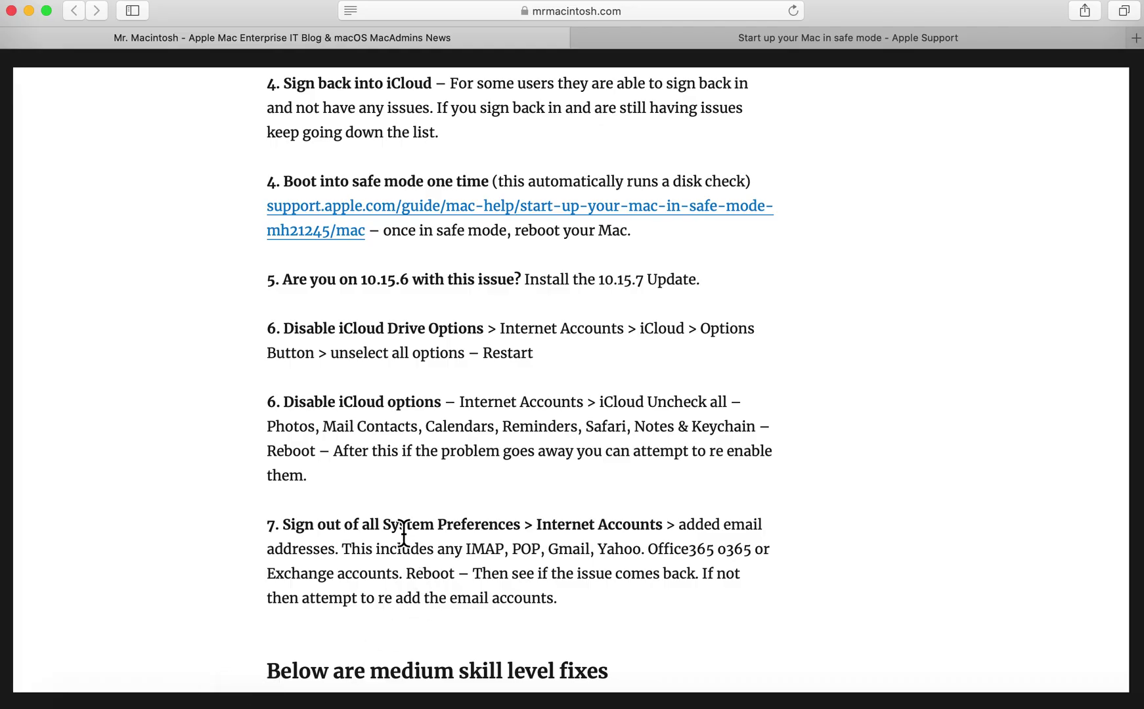
Scroll the article to the medium skill fixes for the Mail store and Local Items Keychain.
scroll(404, 532, up, 3)
scroll(403, 528, down, 6)
scroll(403, 526, down, 5)
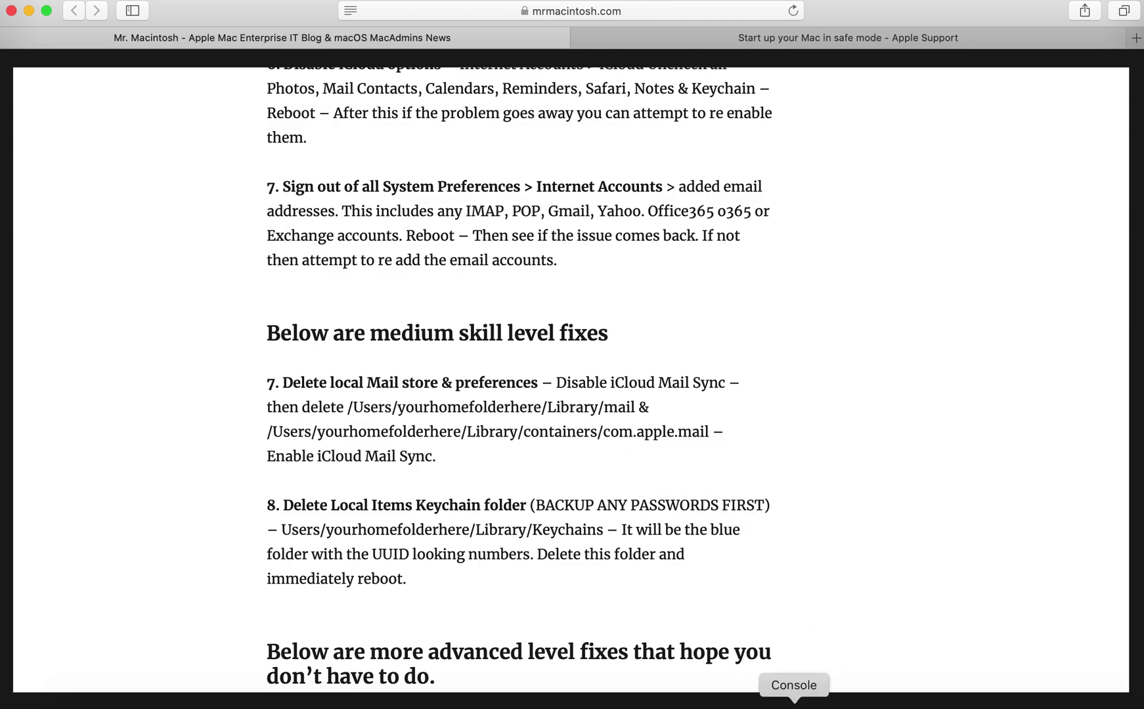
Restore the Library folder window on the remote Mac, move it up-left, and select Mail.
click(729, 702)
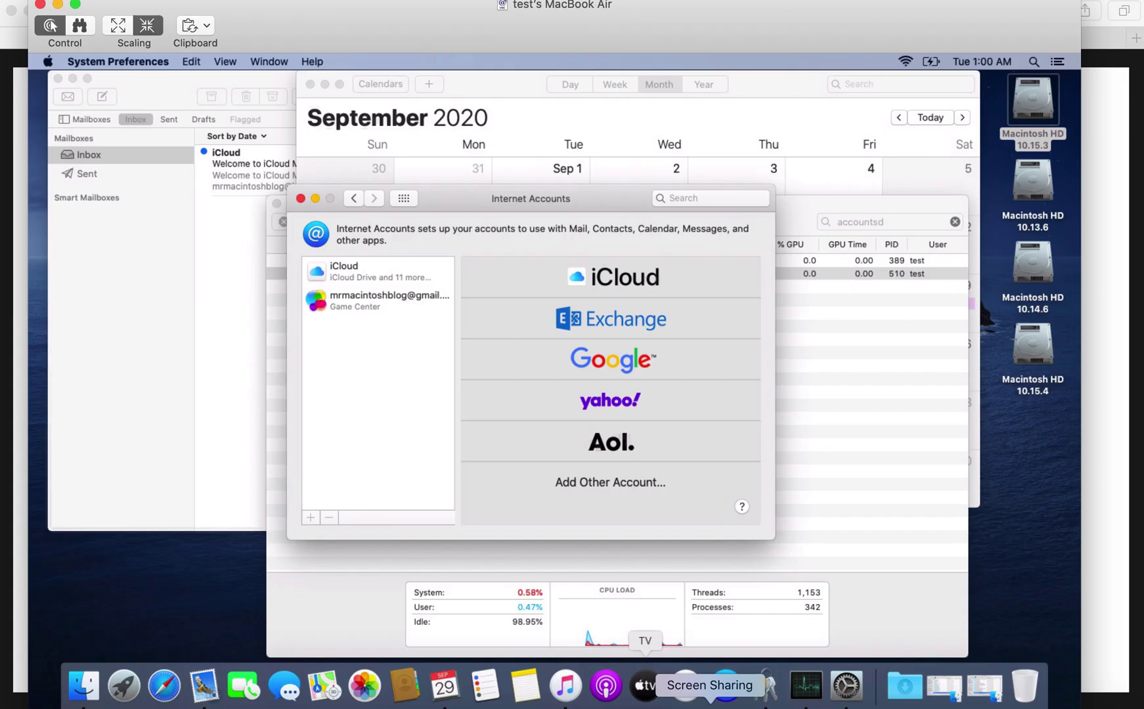
click(945, 690)
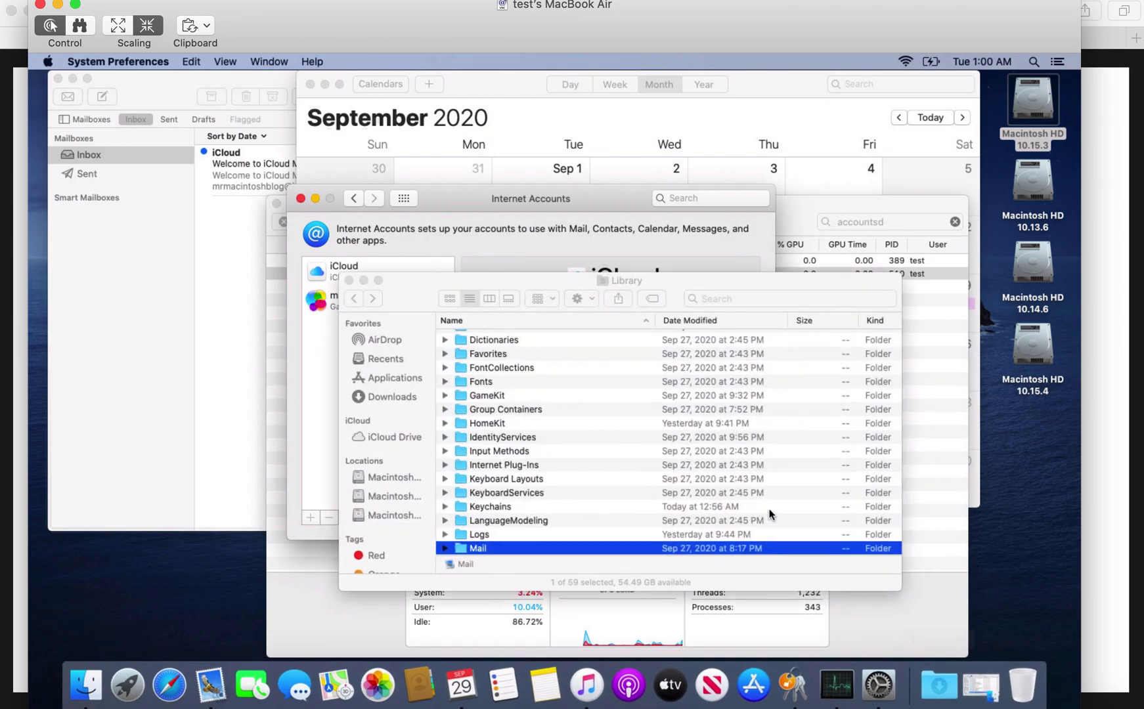
drag(498, 274, 377, 153)
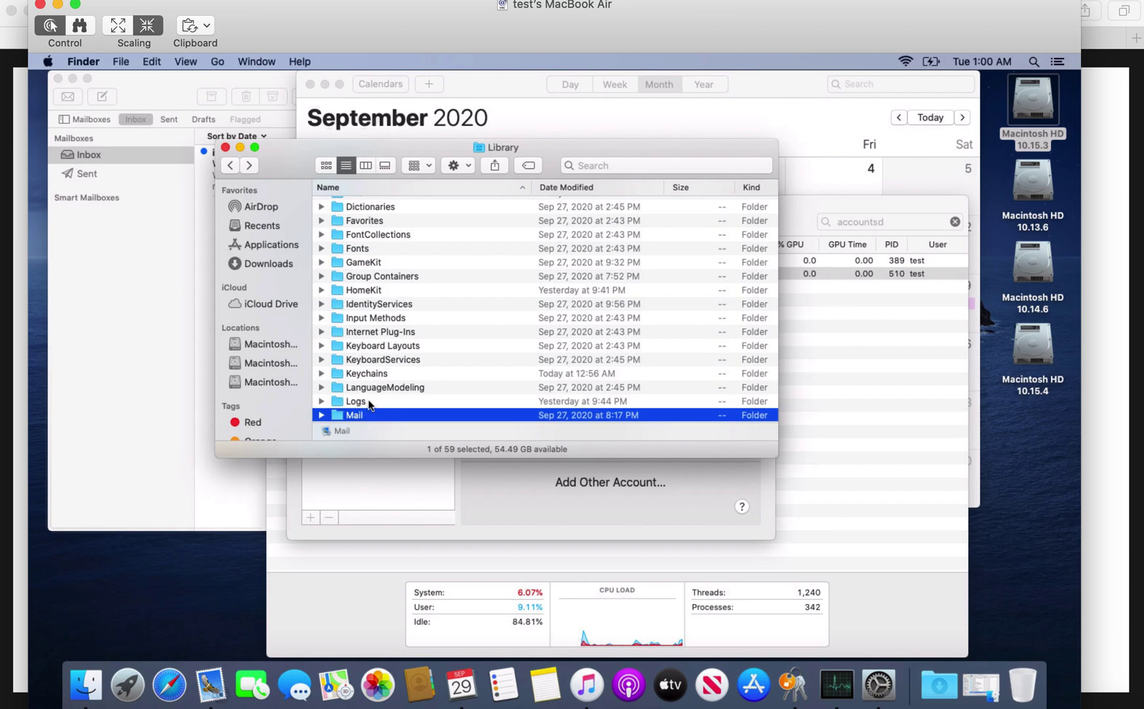
key(Up)
key(Down)
Check the Mail folder's context menu, then close Library and restore the Containers window.
right_click(366, 412)
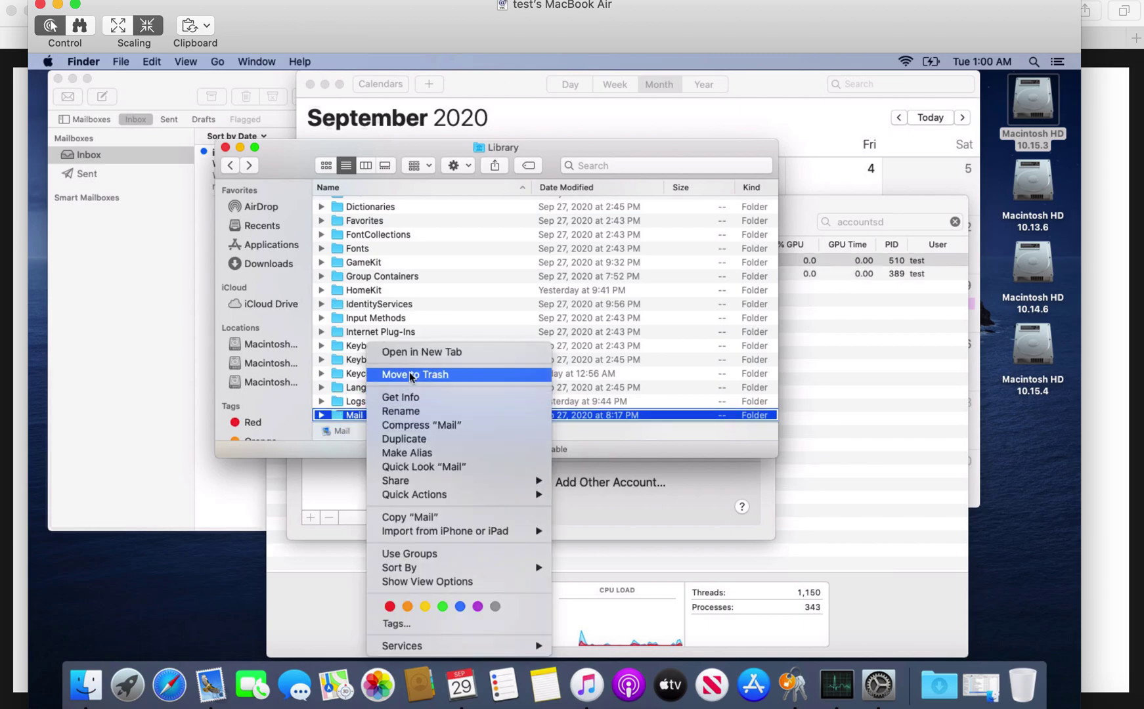
click(228, 149)
click(227, 148)
click(981, 685)
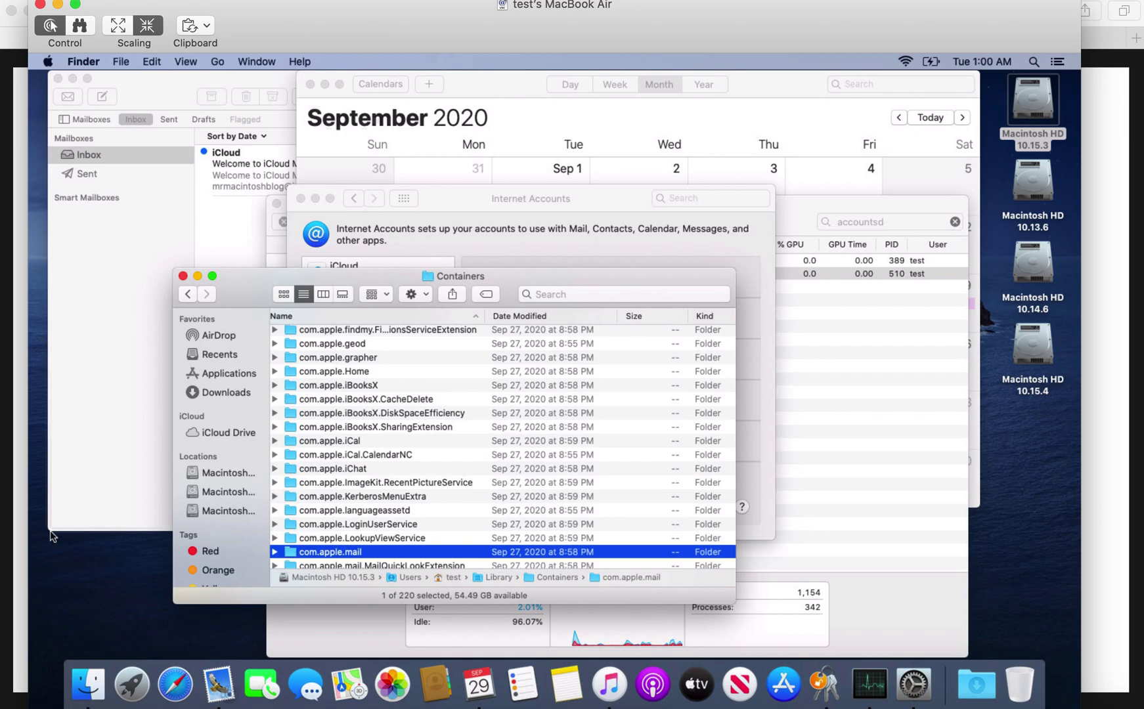
Show the com.apple.mail folder's context menu without acting, then return to the Safari article.
right_click(339, 555)
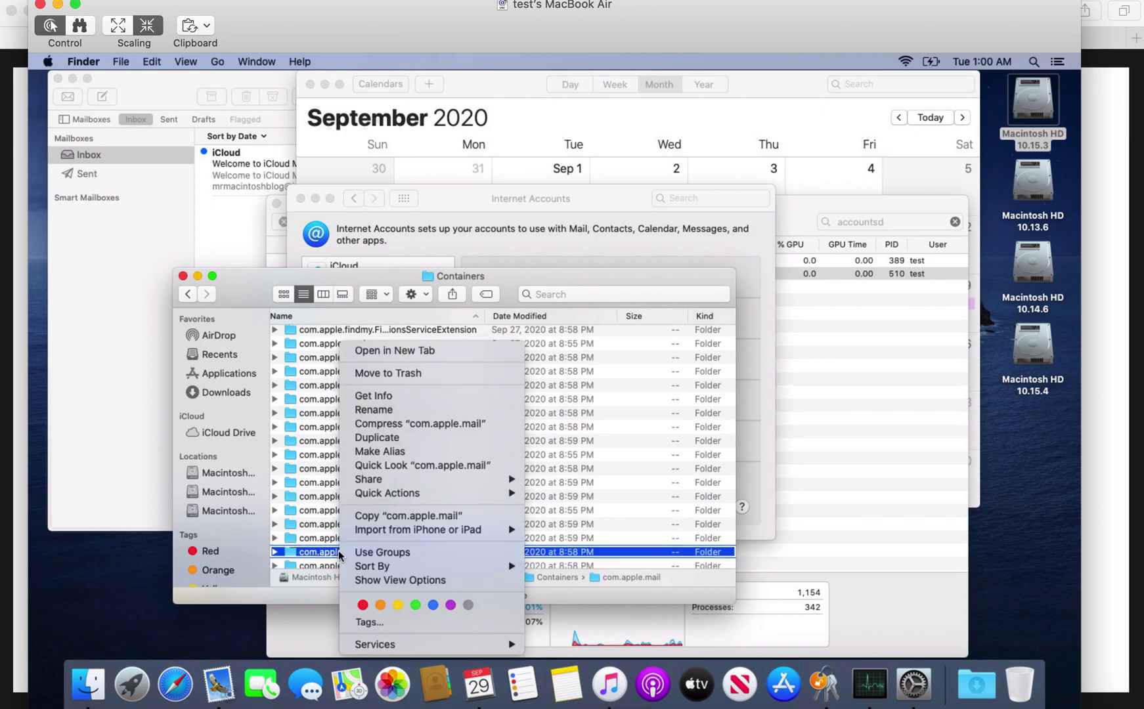
click(402, 283)
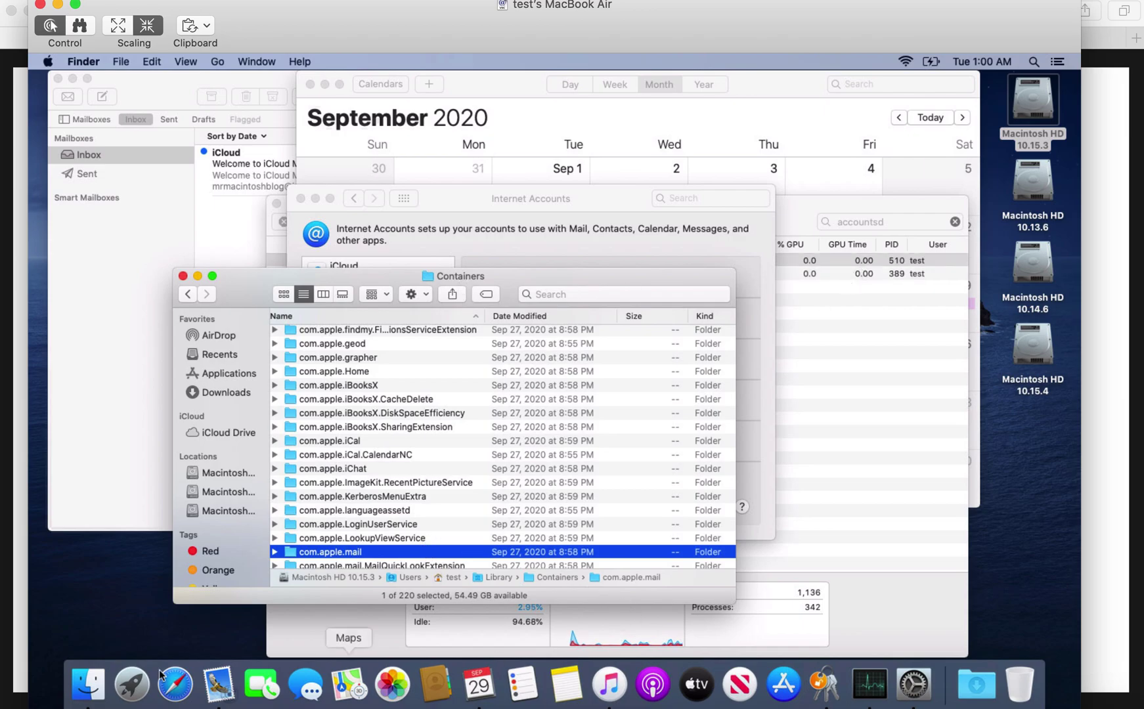
click(200, 686)
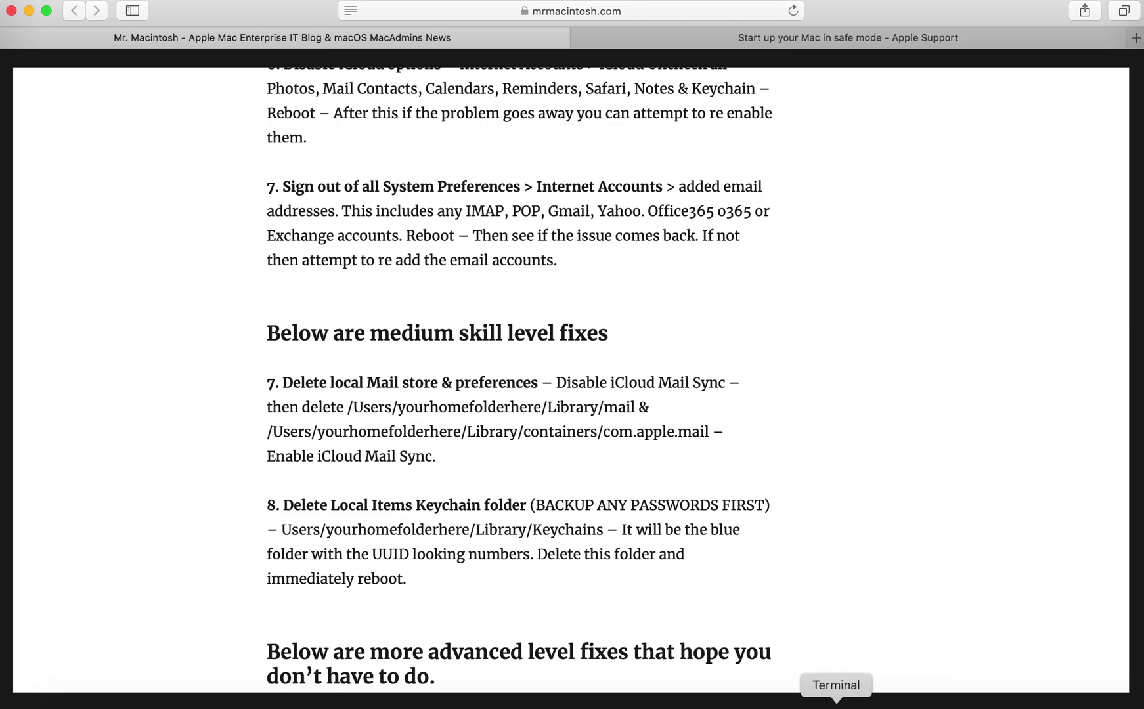
Switch to Keychain Access on the remote Mac and browse the login keychain's items.
click(721, 702)
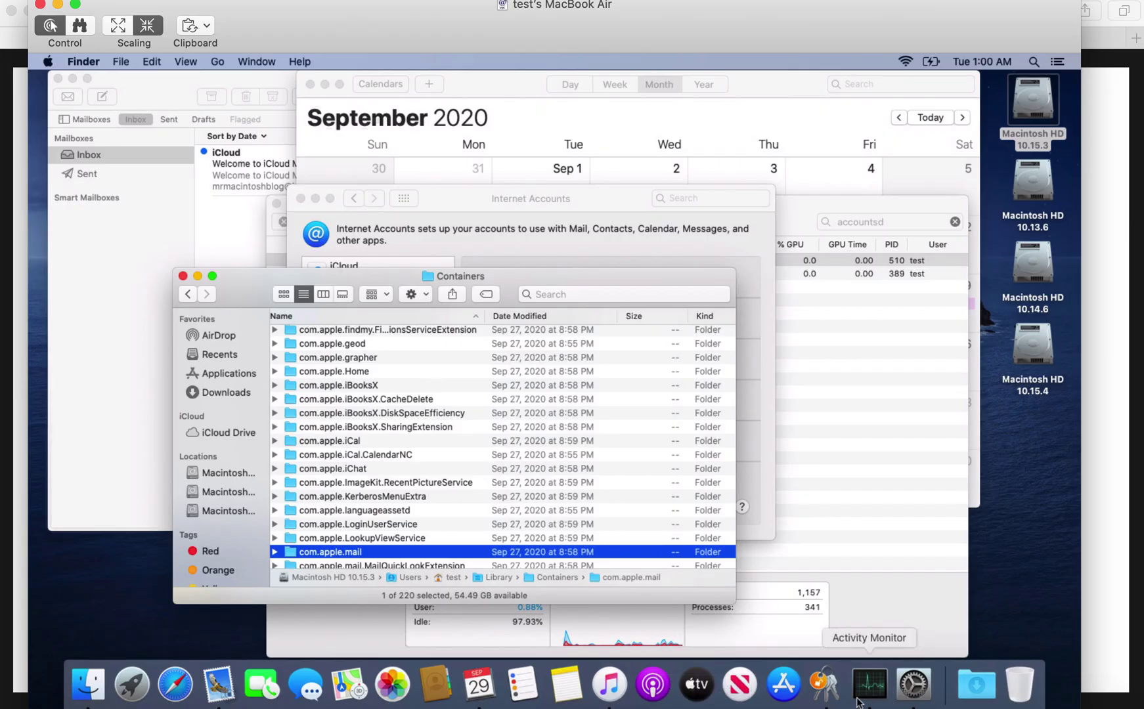
click(824, 684)
click(106, 278)
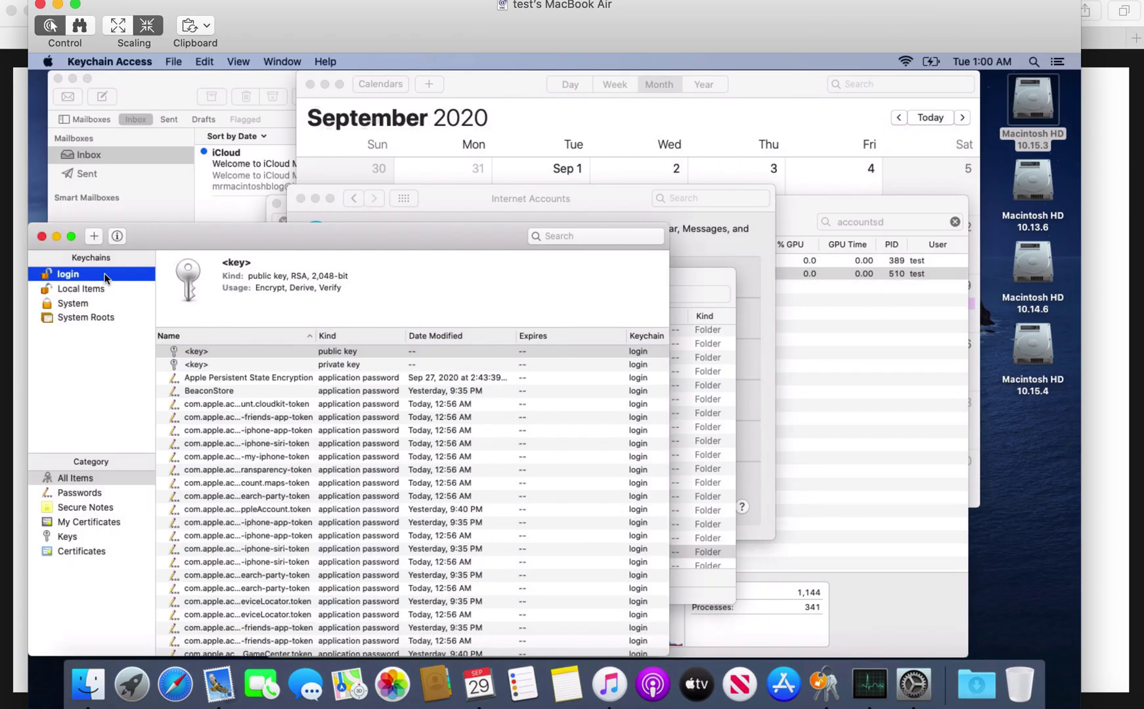
scroll(299, 439, down, 5)
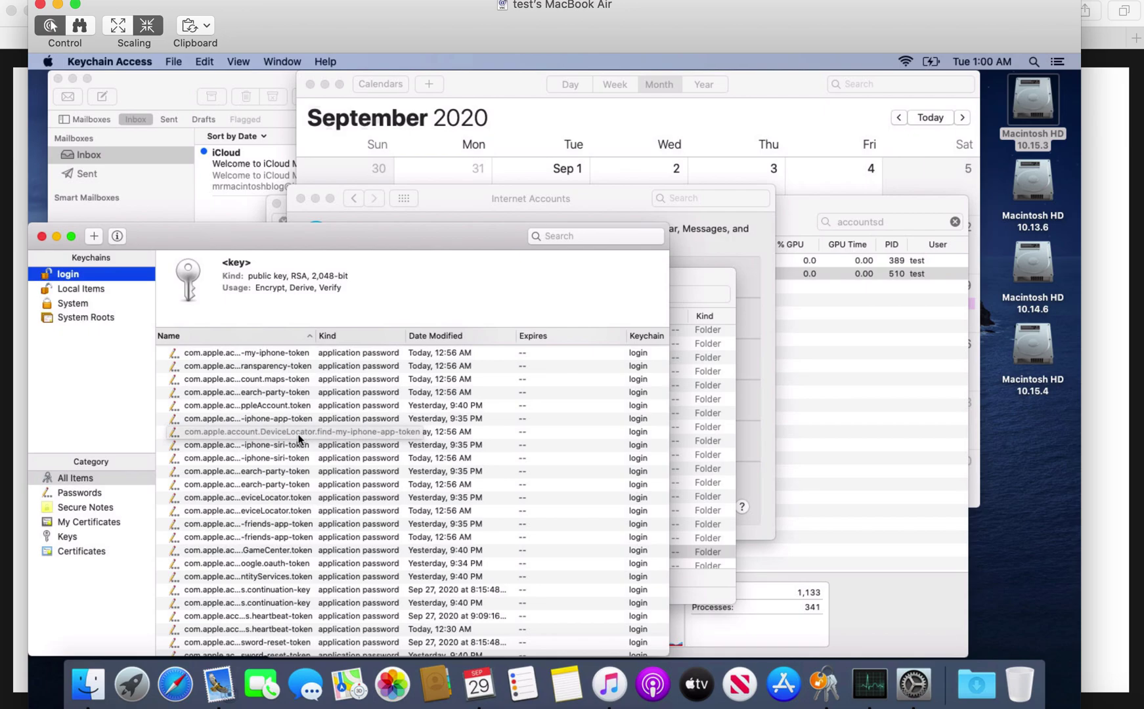
Browse the Local Items keychain's application password entries, then open the Keychain Access menu.
click(109, 289)
scroll(229, 430, up, 2)
scroll(229, 430, down, 15)
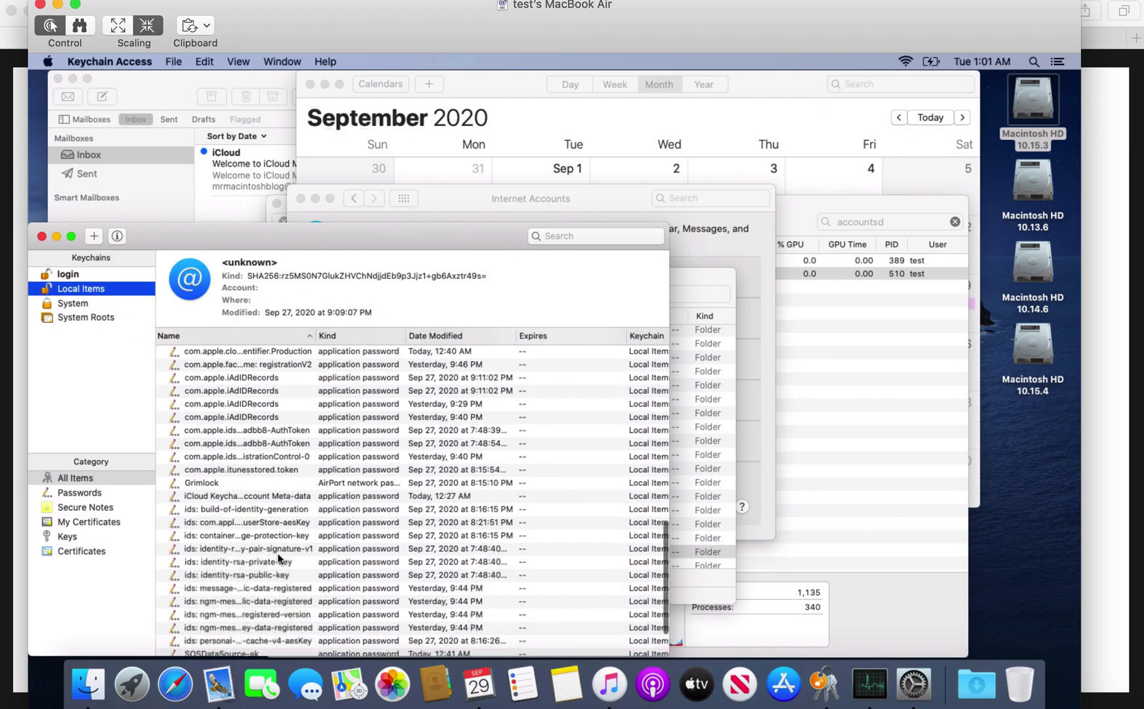
scroll(217, 519, down, 4)
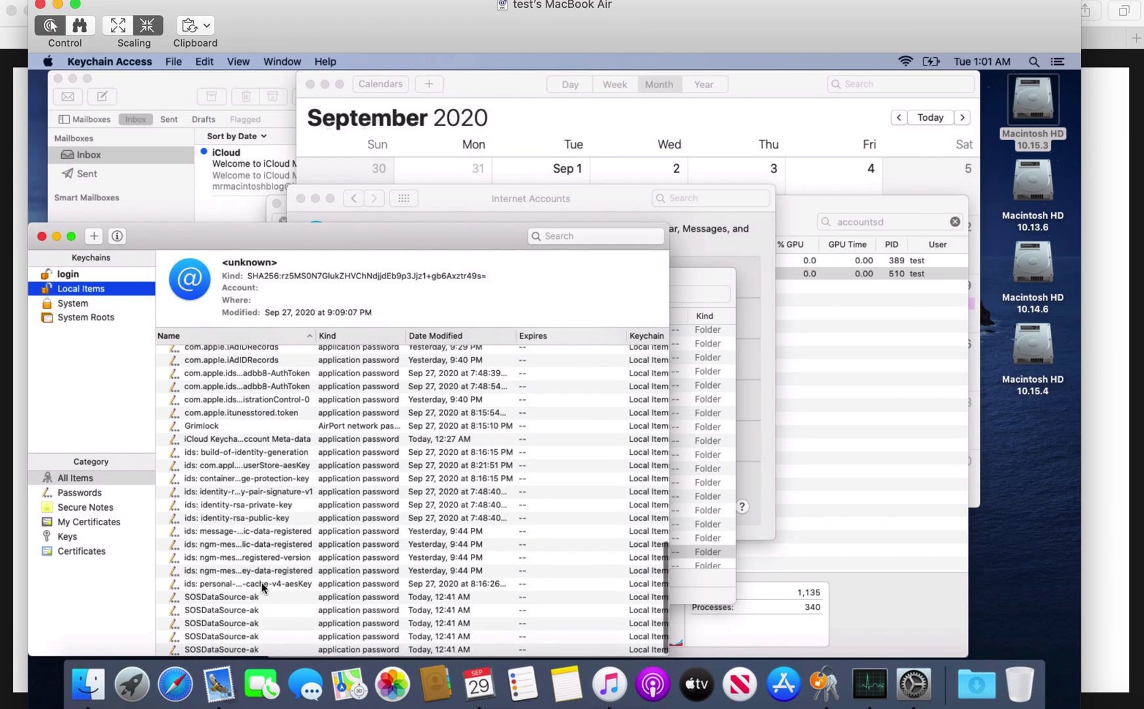
scroll(302, 499, up, 2)
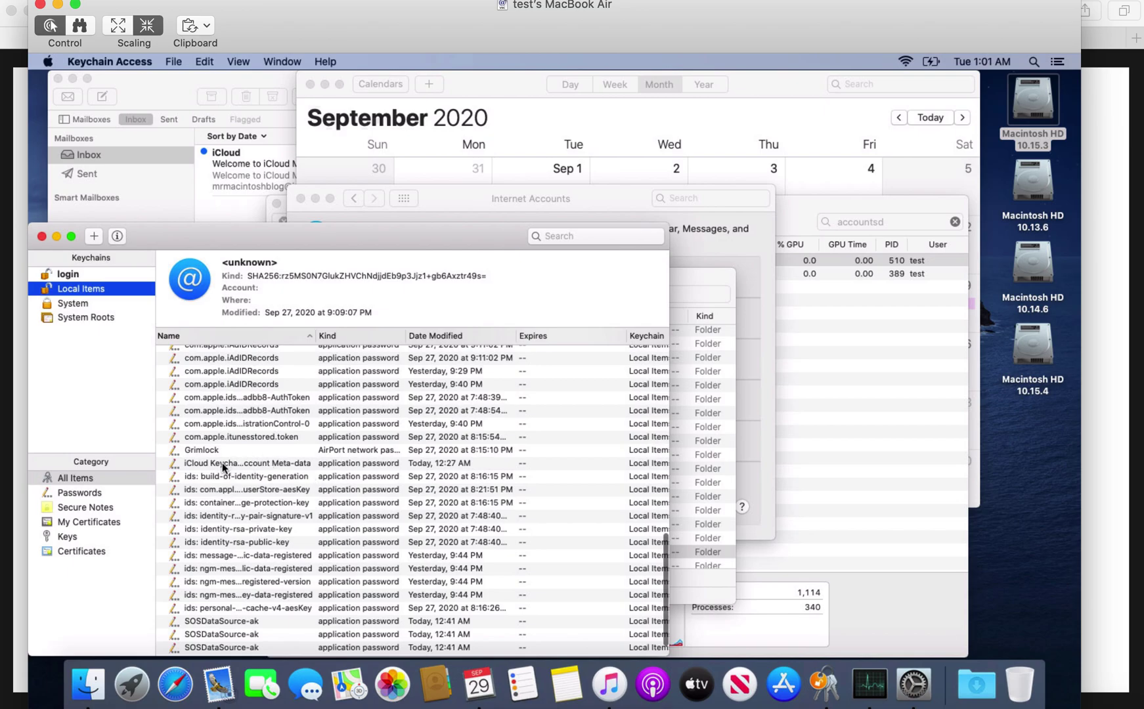
scroll(296, 457, up, 8)
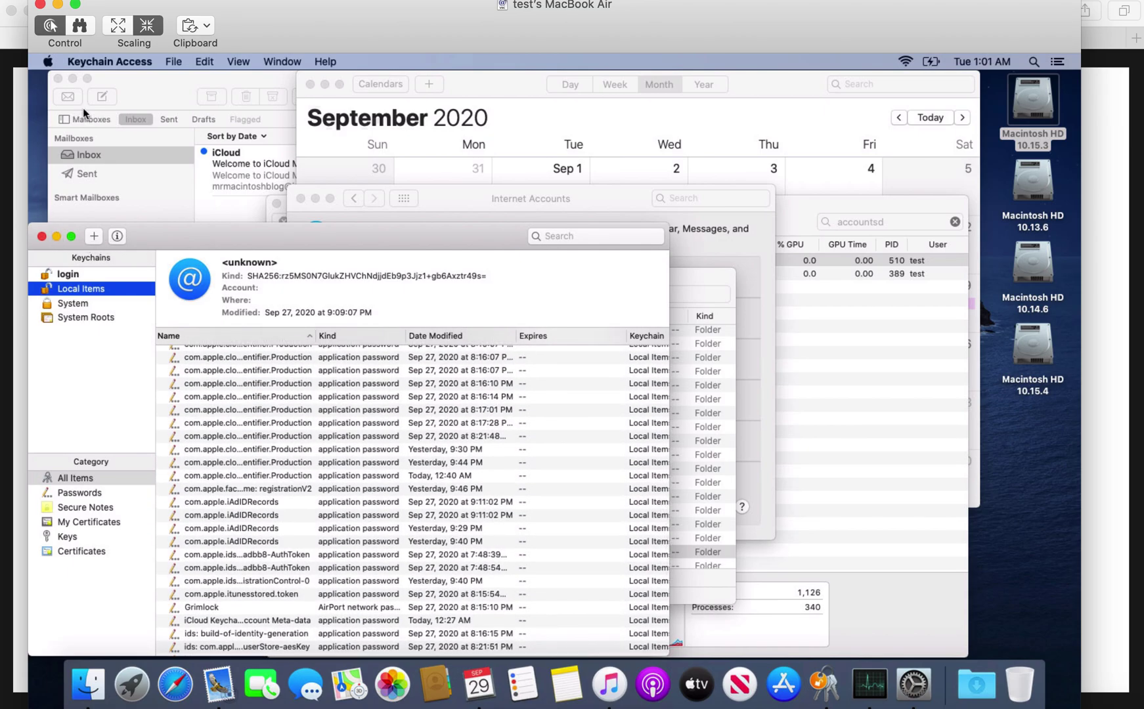
click(92, 61)
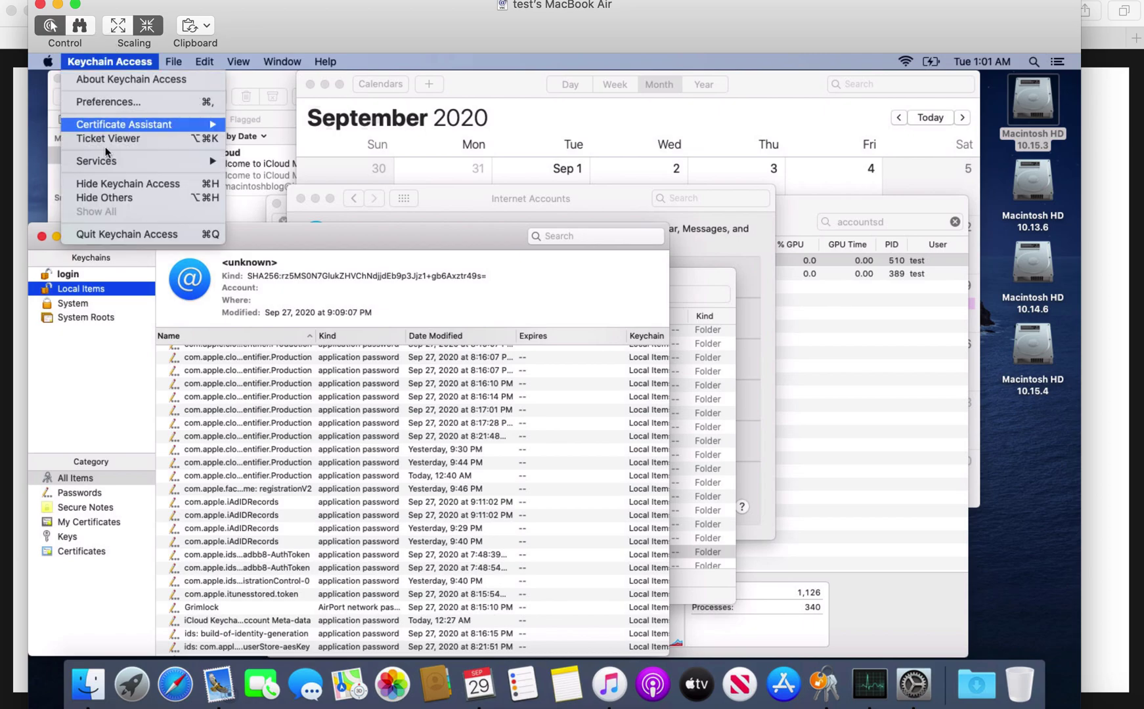
Quit Keychain Access and open /Library/Keychains in a new Finder window in list view.
click(113, 235)
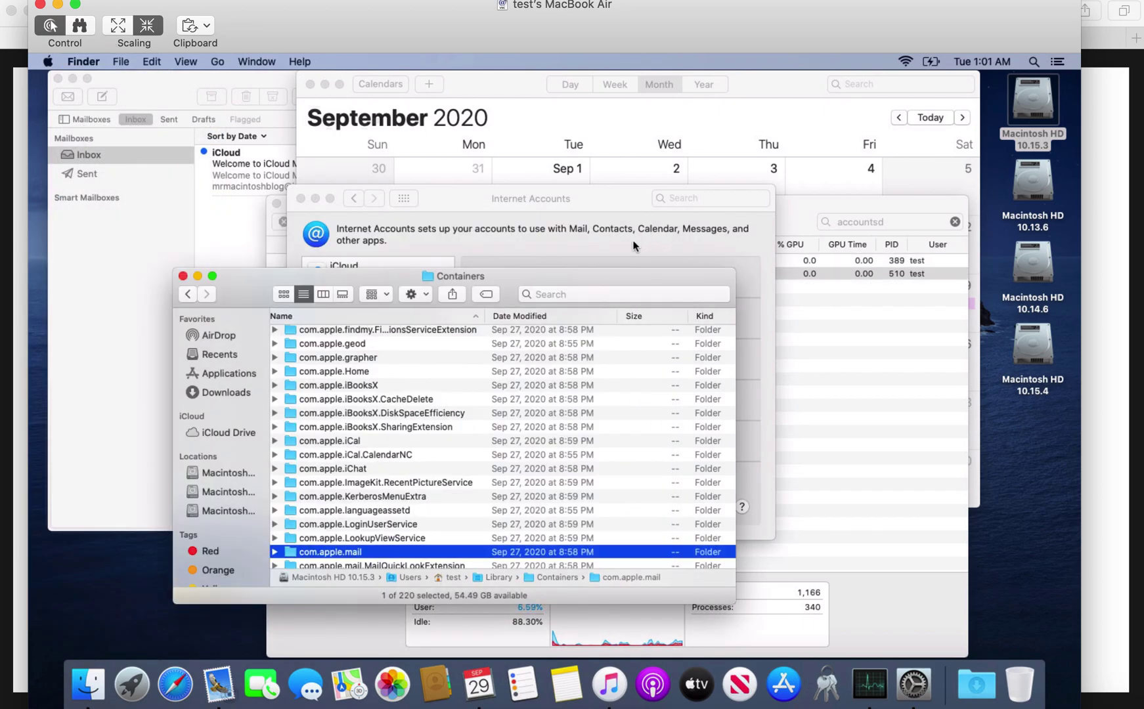
key(super+n)
key(super+shift+g)
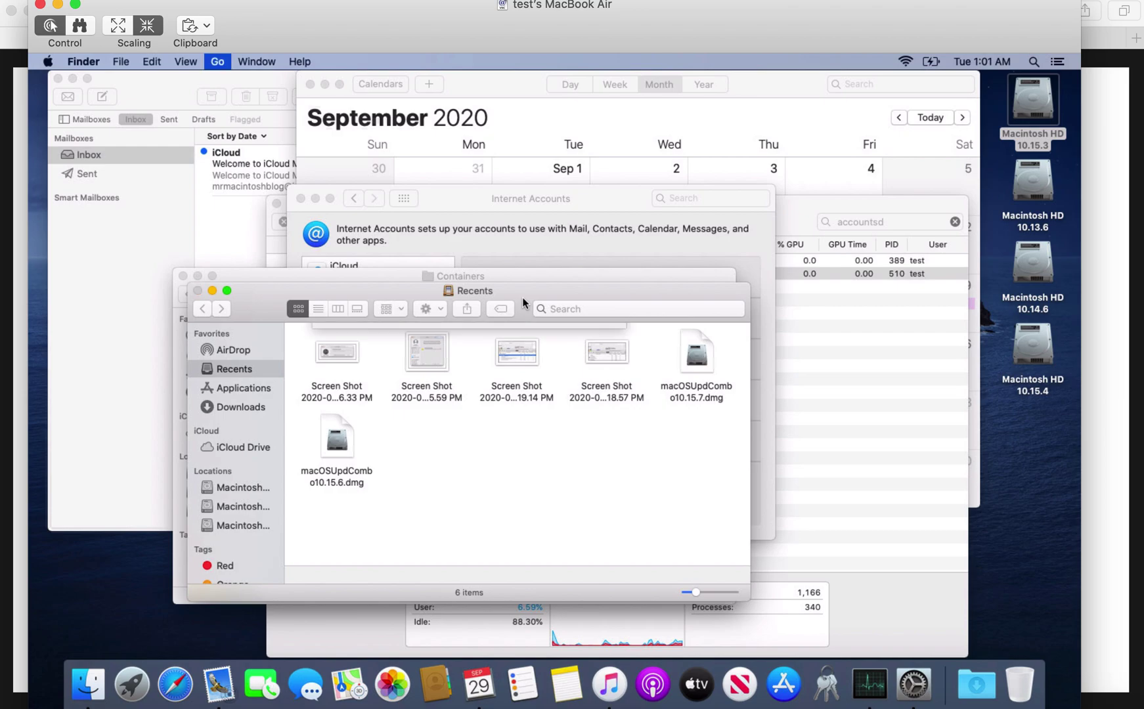
text(/L)
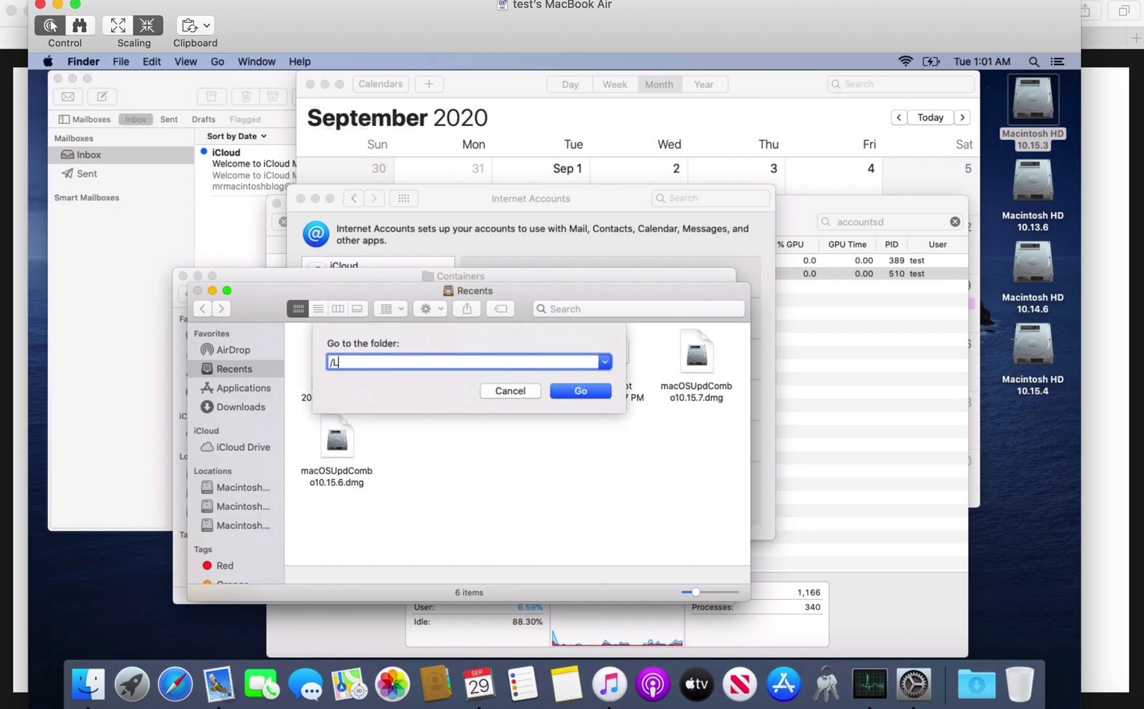
text(ibrary/Ke)
text(board Layout)
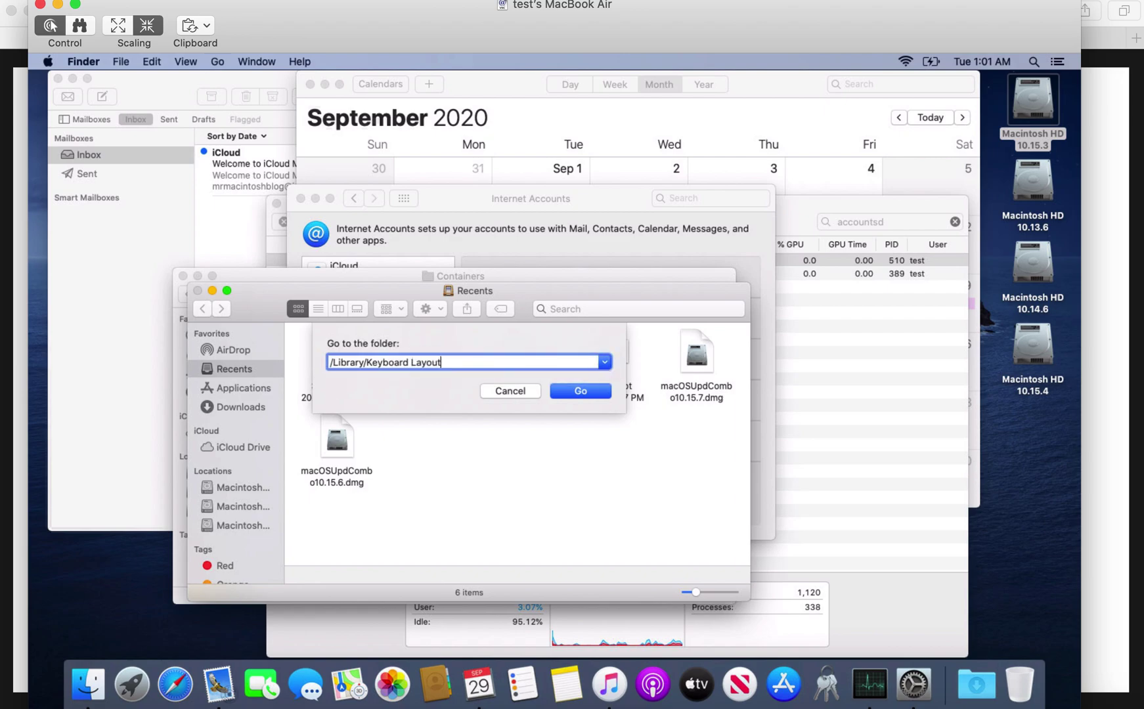
key(BackSpace)
key(BackSpace)
key(BackSpace)
key(BackSpace)
key(BackSpace)
key(BackSpace)
key(BackSpace)
key(BackSpace)
key(BackSpace)
key(BackSpace)
key(BackSpace)
key(BackSpace)
text(chains)
key(Return)
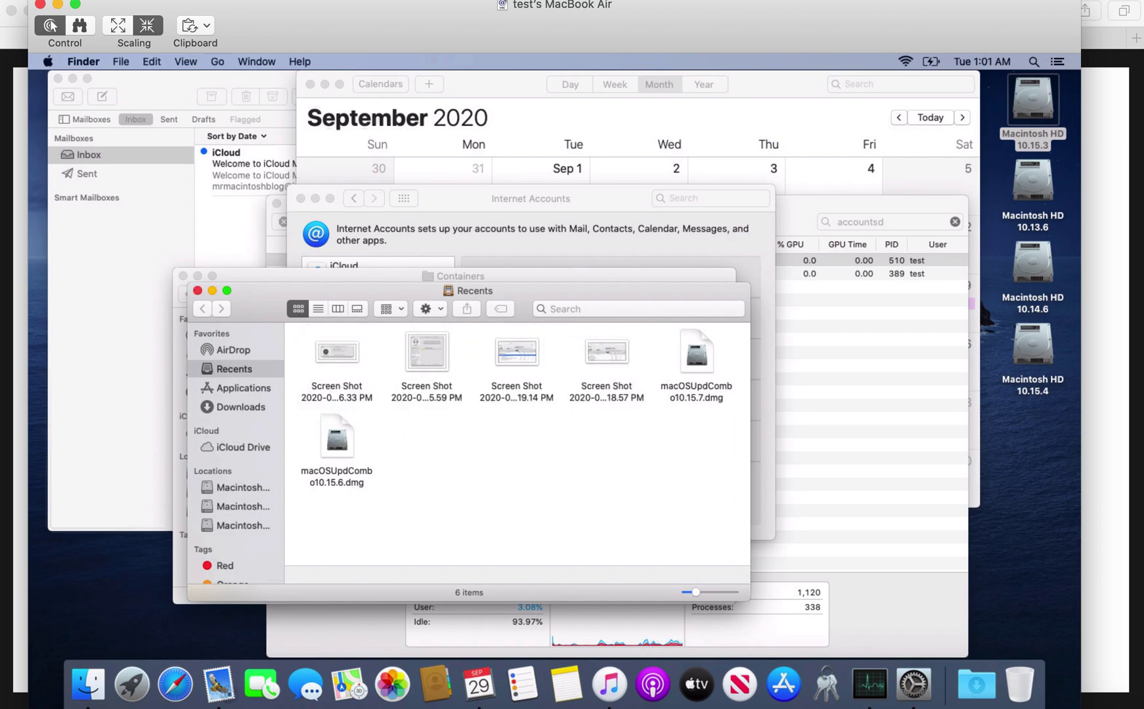
click(318, 309)
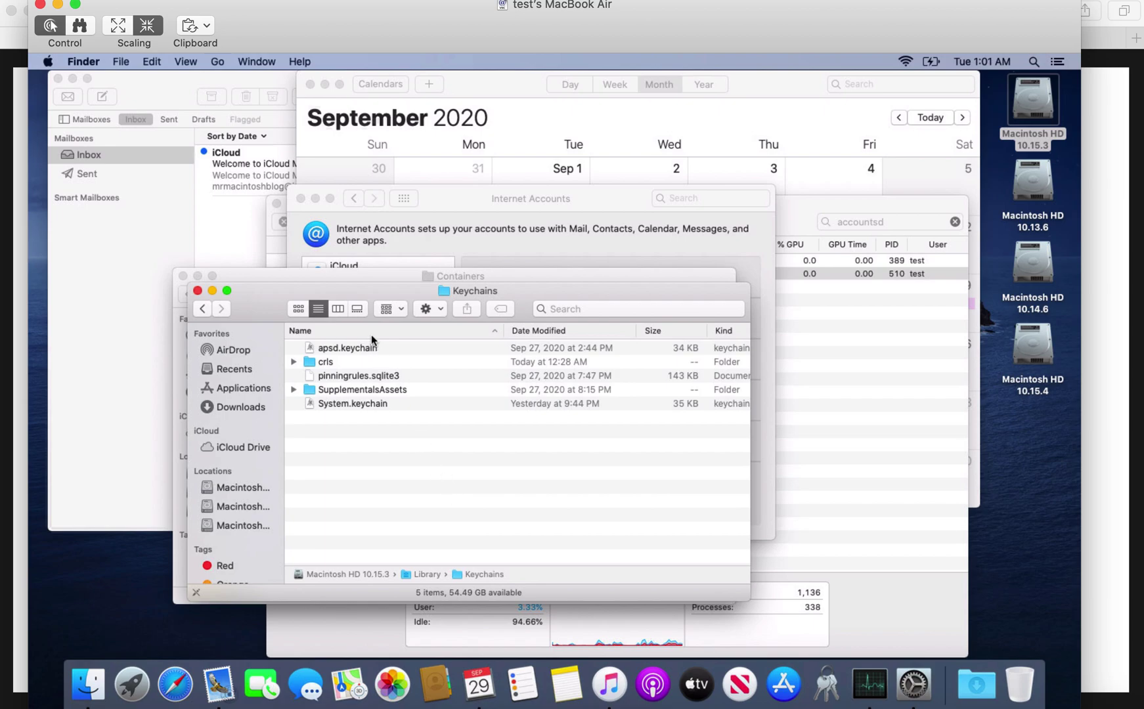
Go to the user's ~/Library/Keychains folder via Go to Folder.
key(super+shift+g)
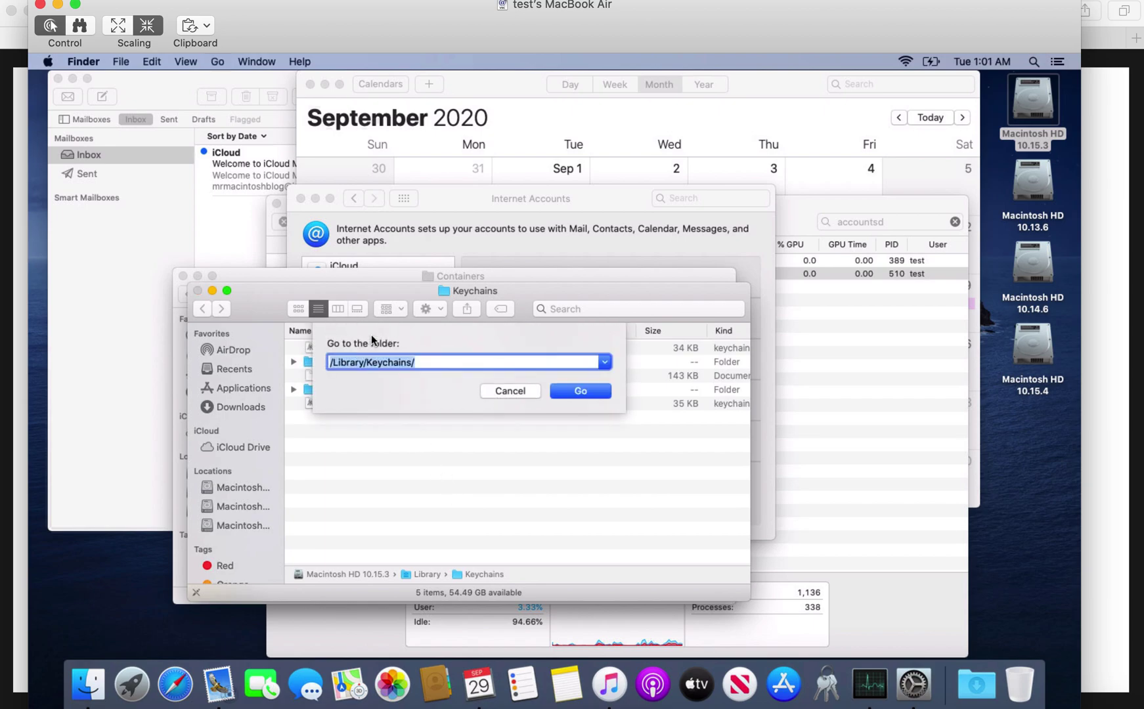
text(~/)
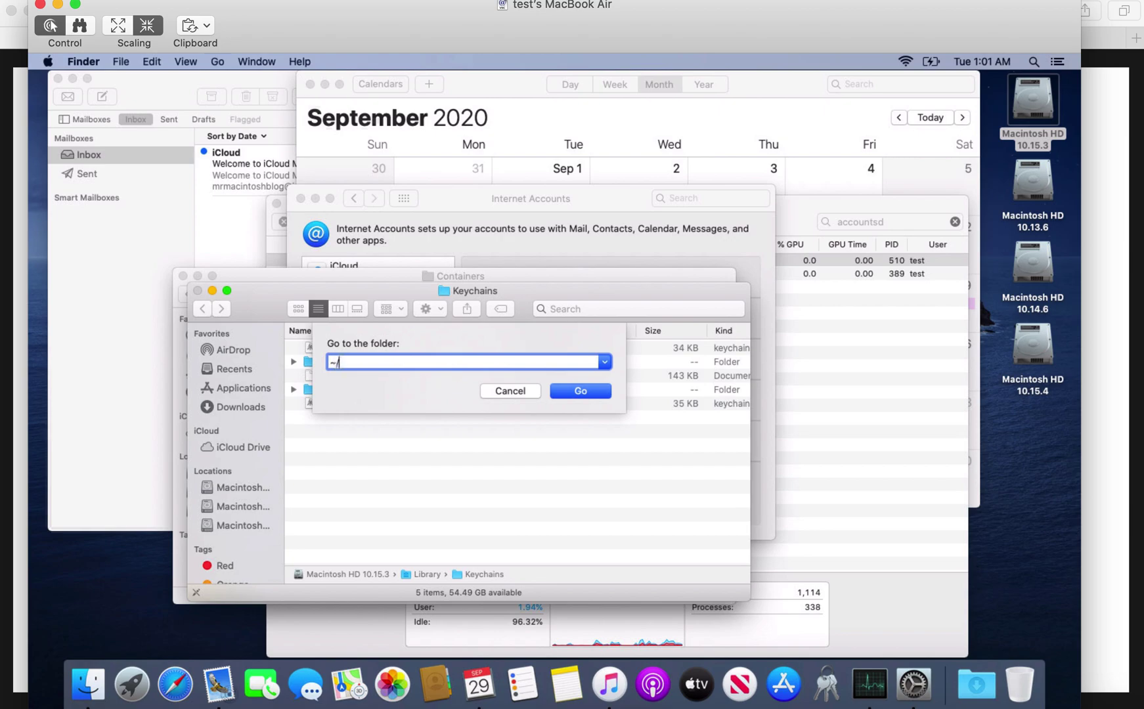
text(L)
key(Tab)
text(Keych)
key(Tab)
key(Return)
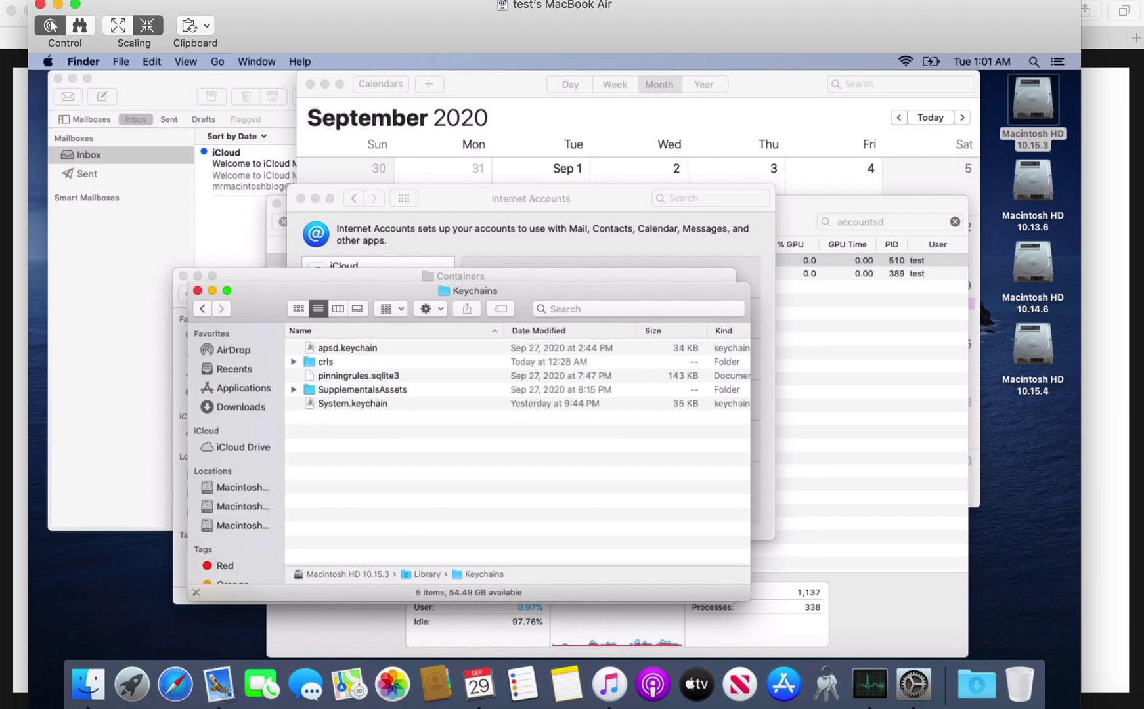
Reopen Keychain Access and arrange it beside the Keychains folder window.
click(337, 365)
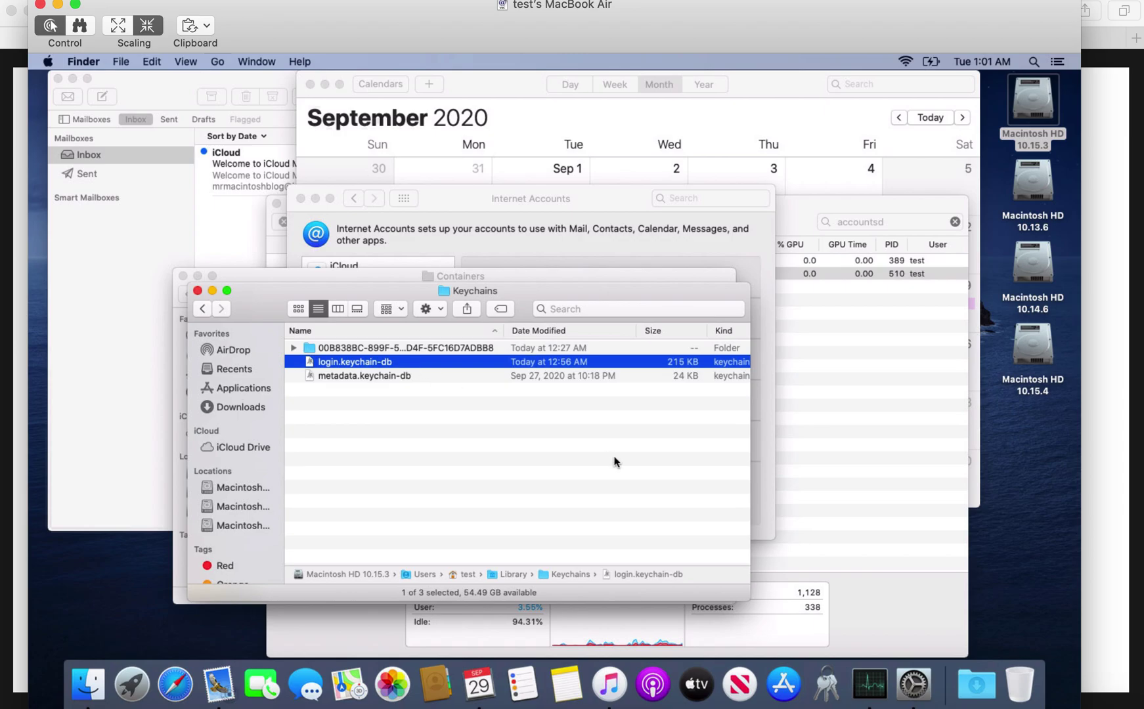
click(821, 693)
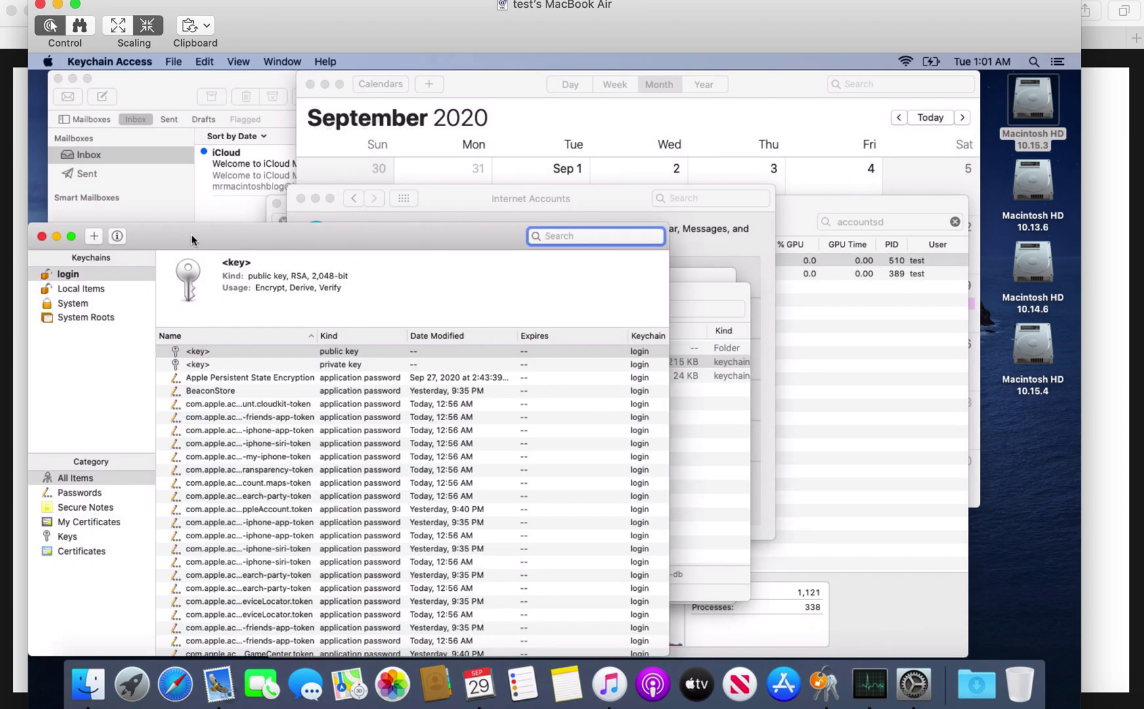
drag(194, 236, 654, 186)
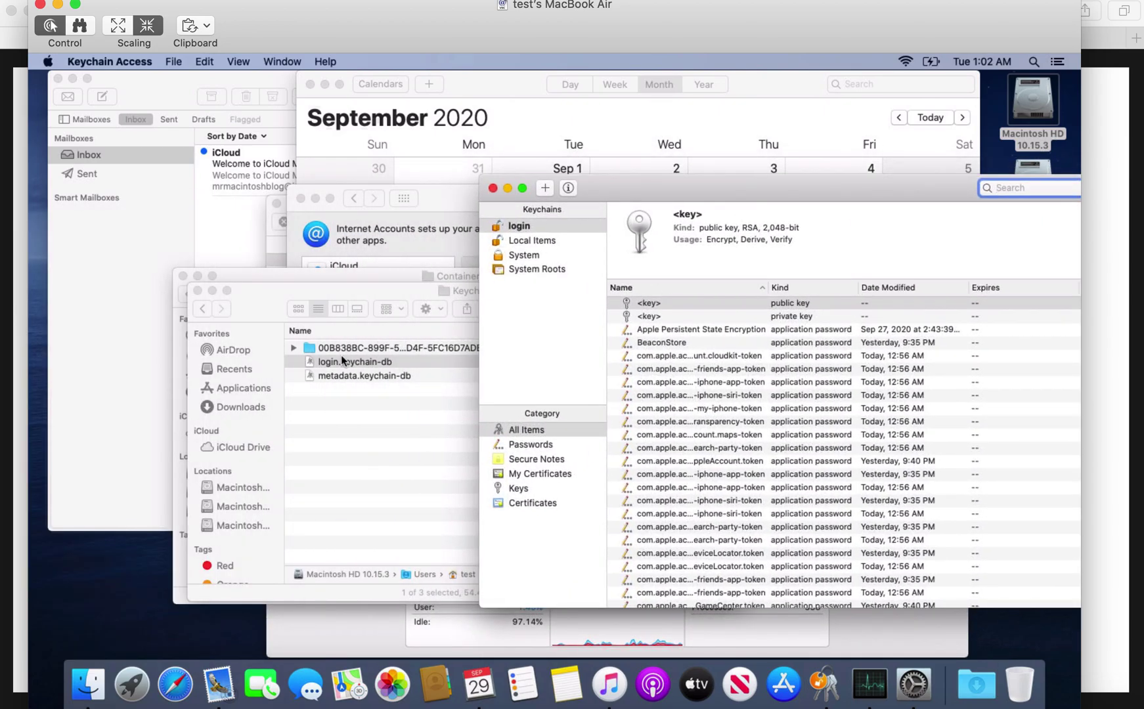
drag(358, 287, 266, 311)
Show Local Items entries in Keychain Access and reveal the UUID folder's full name without renaming.
click(265, 369)
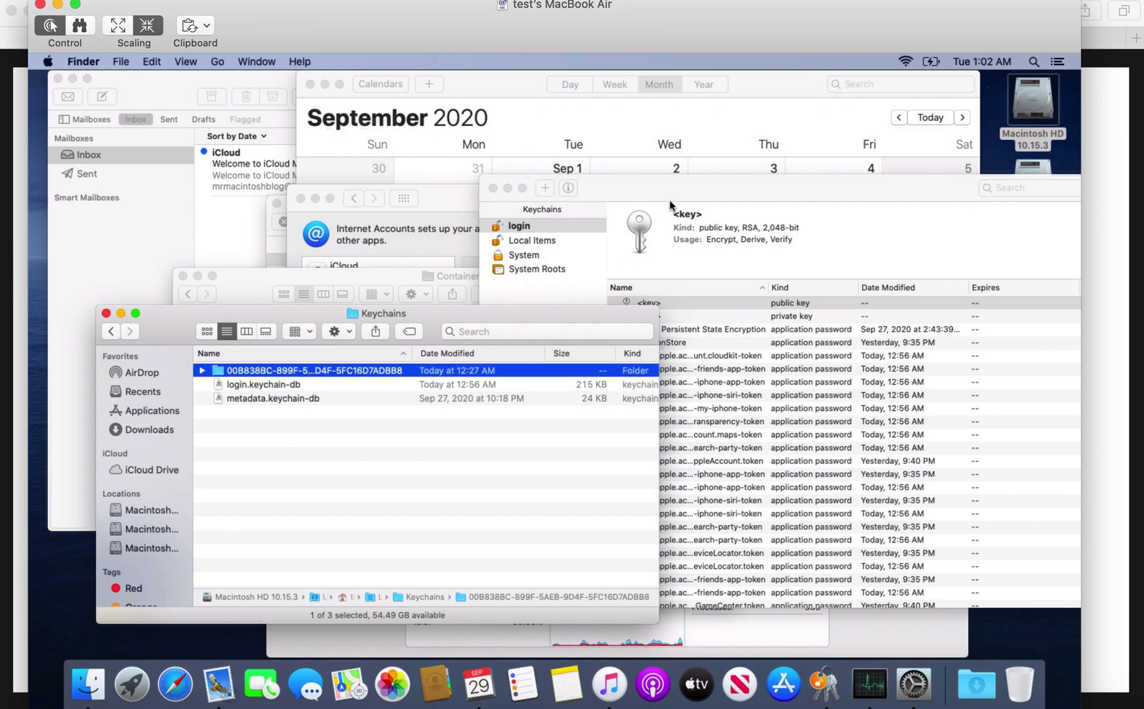
click(543, 247)
click(542, 244)
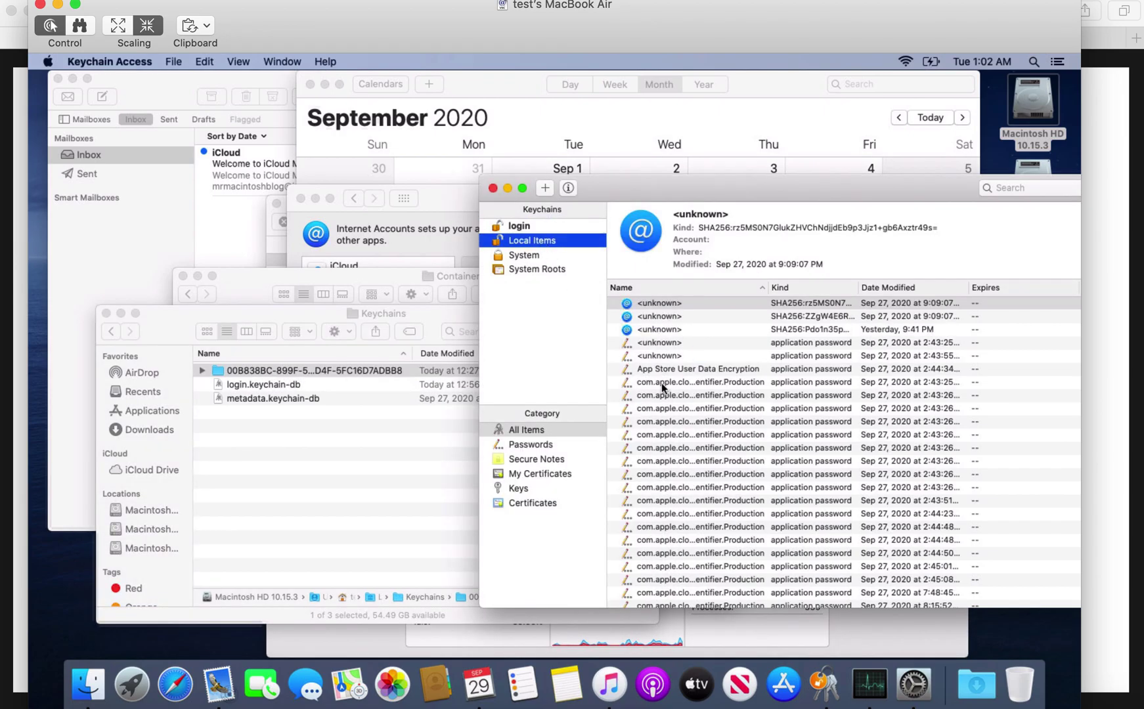
scroll(666, 384, down, 2)
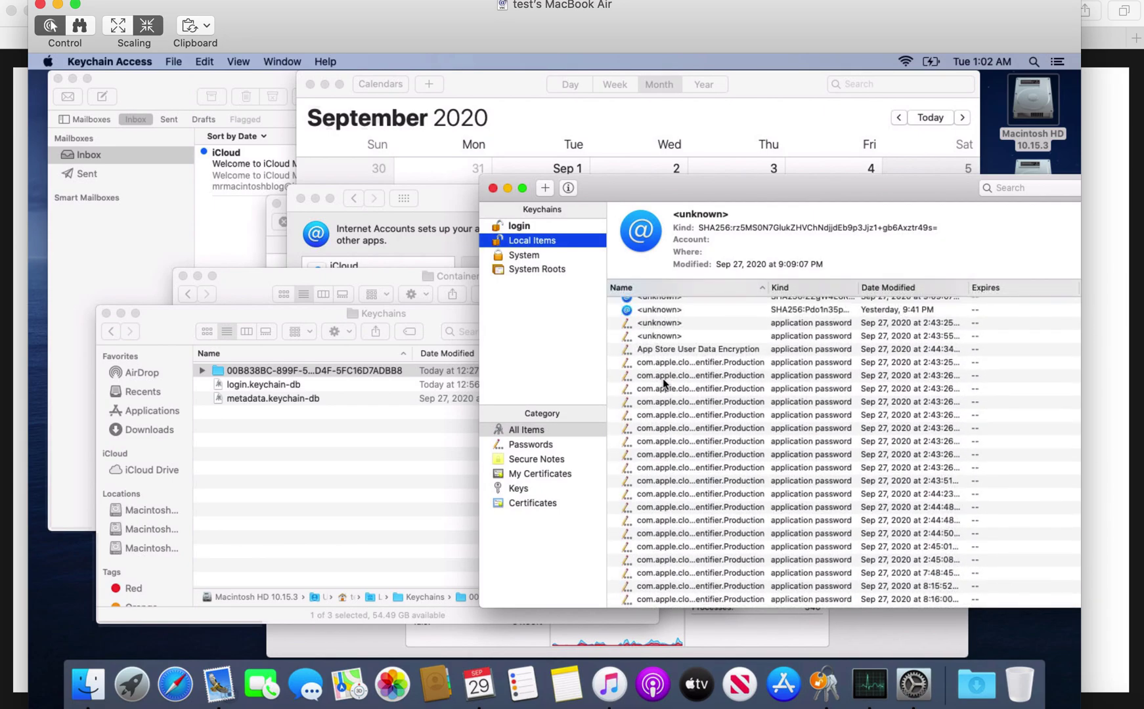
click(284, 369)
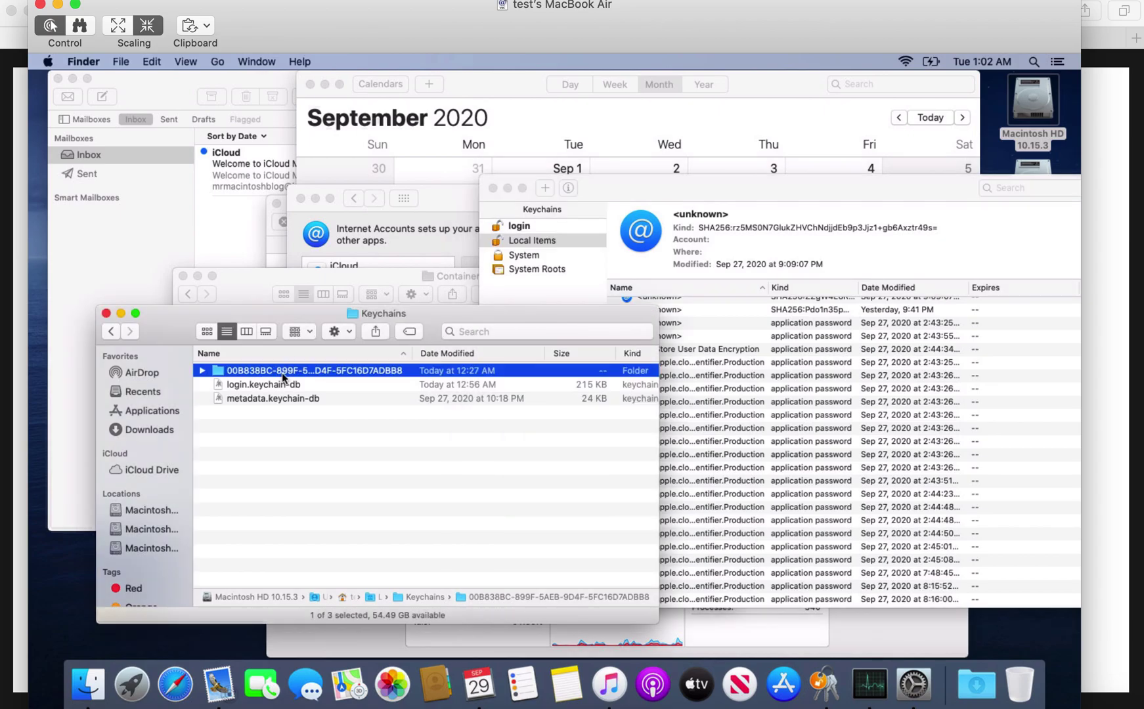
click(283, 373)
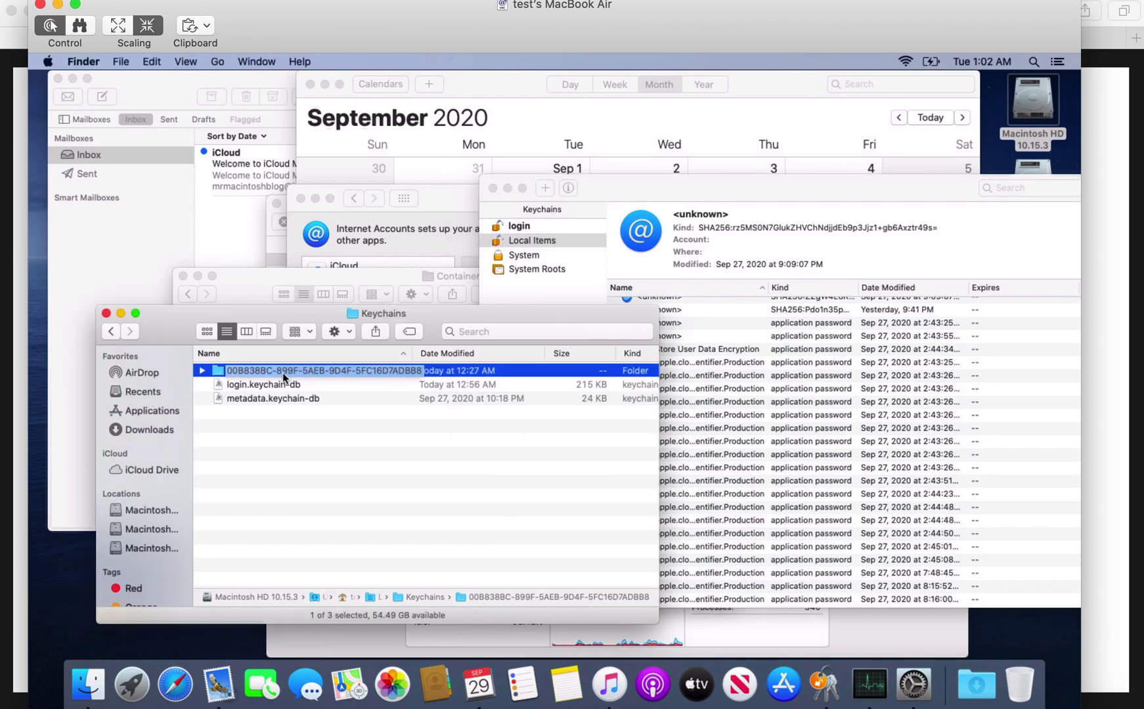
click(231, 375)
Show the UUID folder's Move to Trash option without using it, then return to the Safari article.
right_click(233, 378)
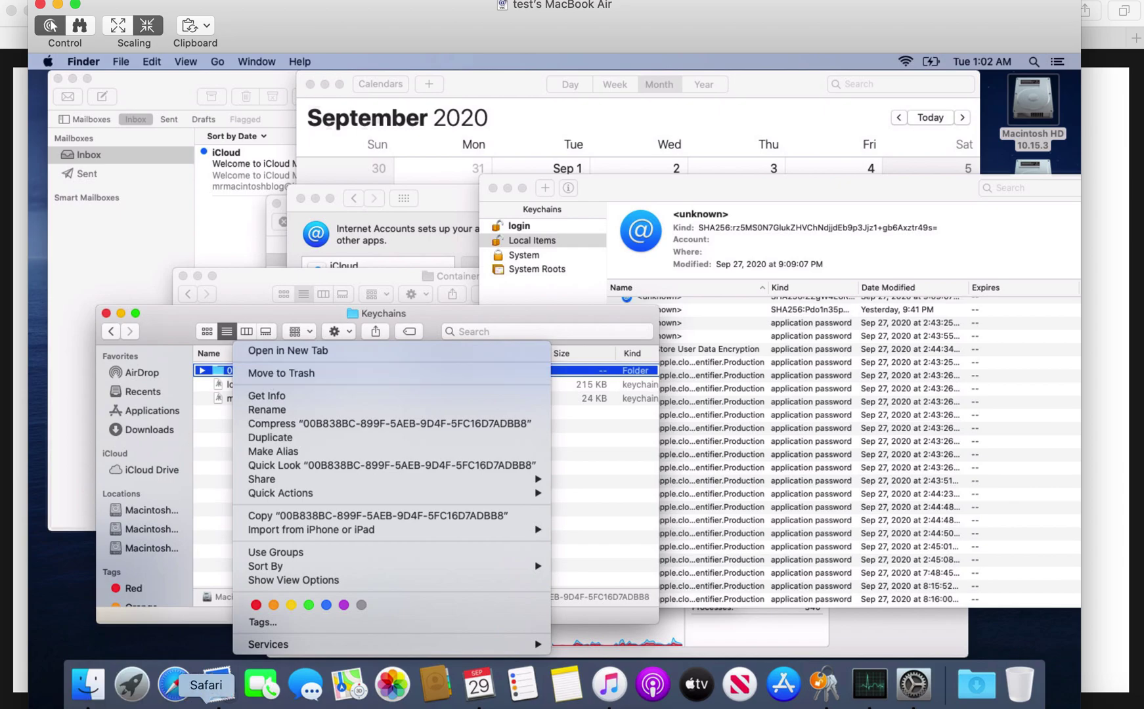
click(204, 697)
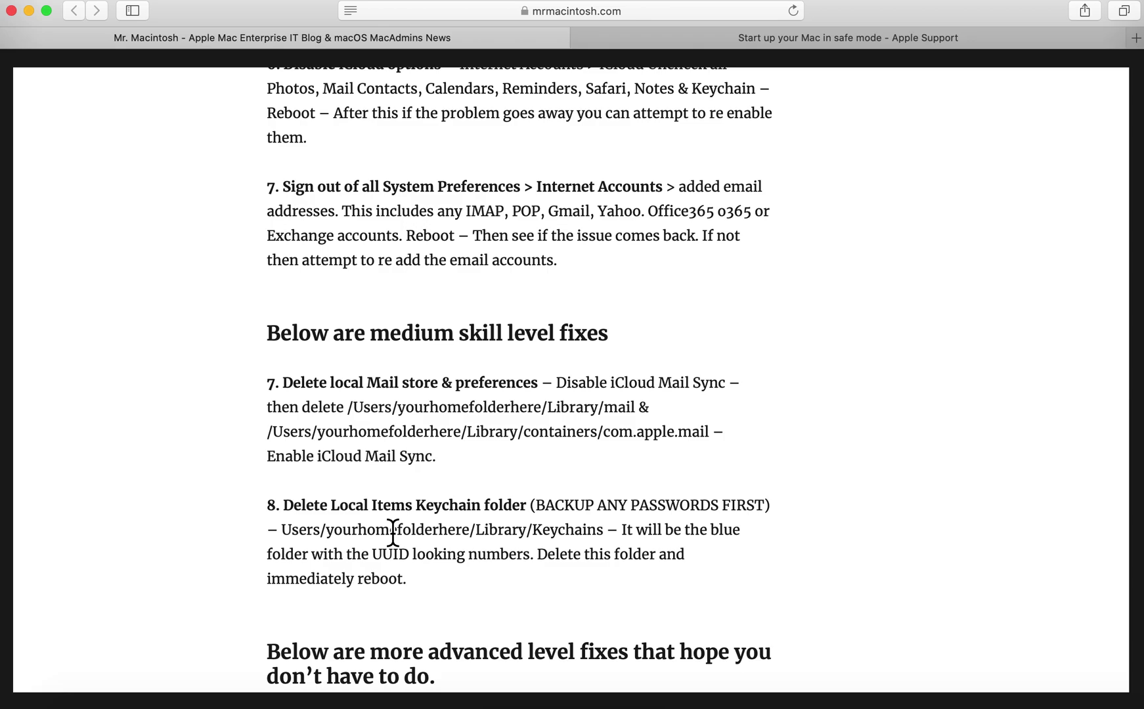
Scroll the article down to the Time Machine restore and Catalina 10.15.7 reinstall fixes.
scroll(559, 565, down, 3)
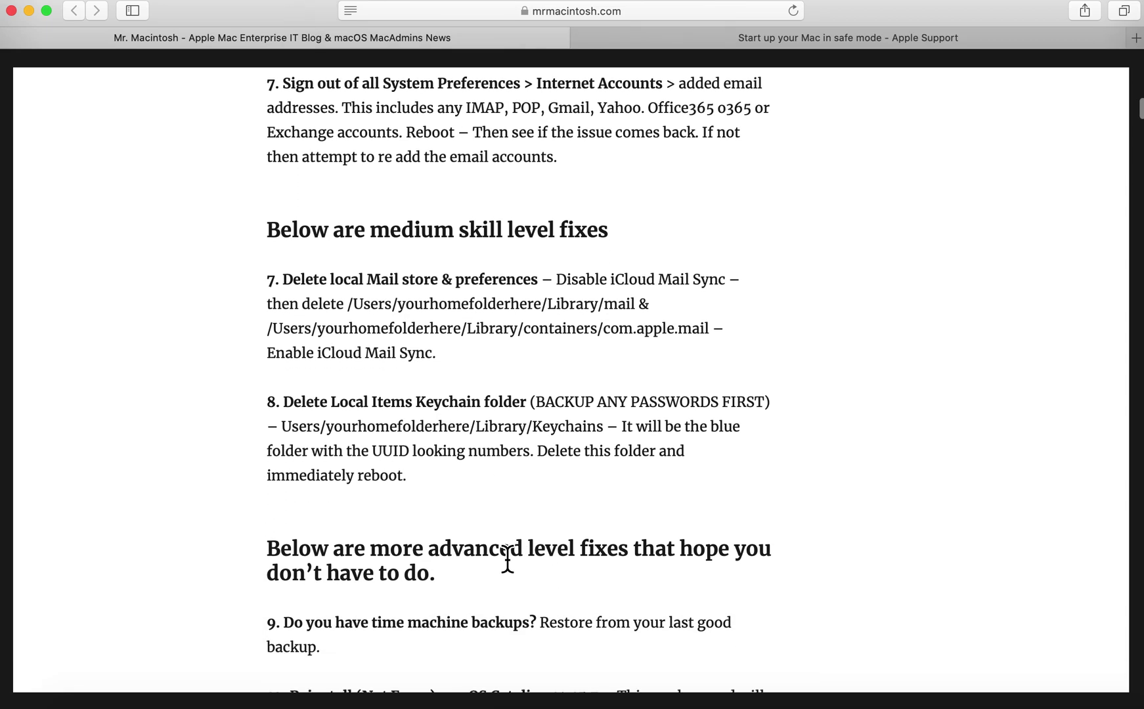
scroll(507, 560, down, 3)
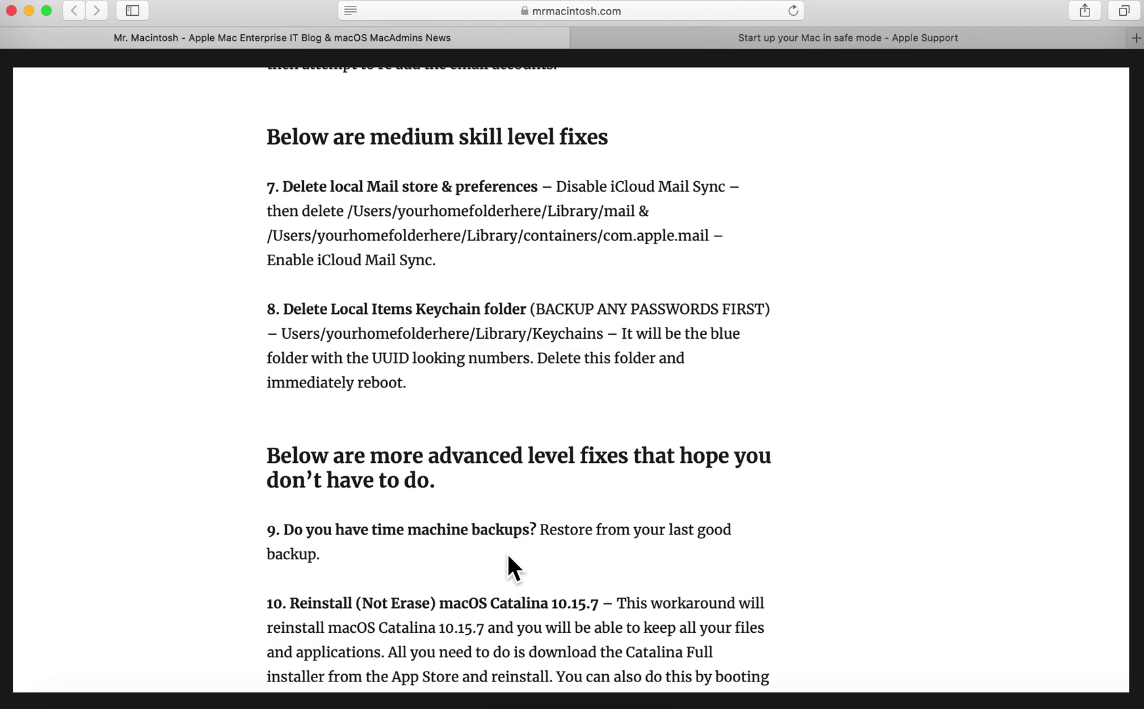
scroll(507, 553, down, 1)
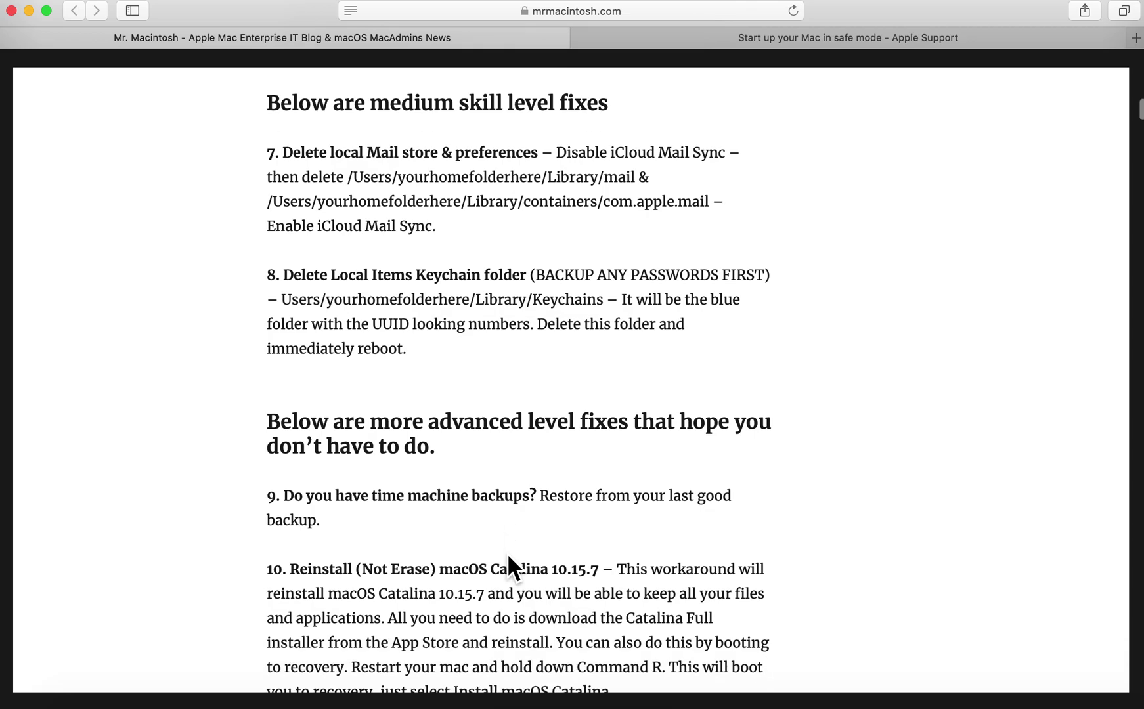
scroll(509, 558, down, 3)
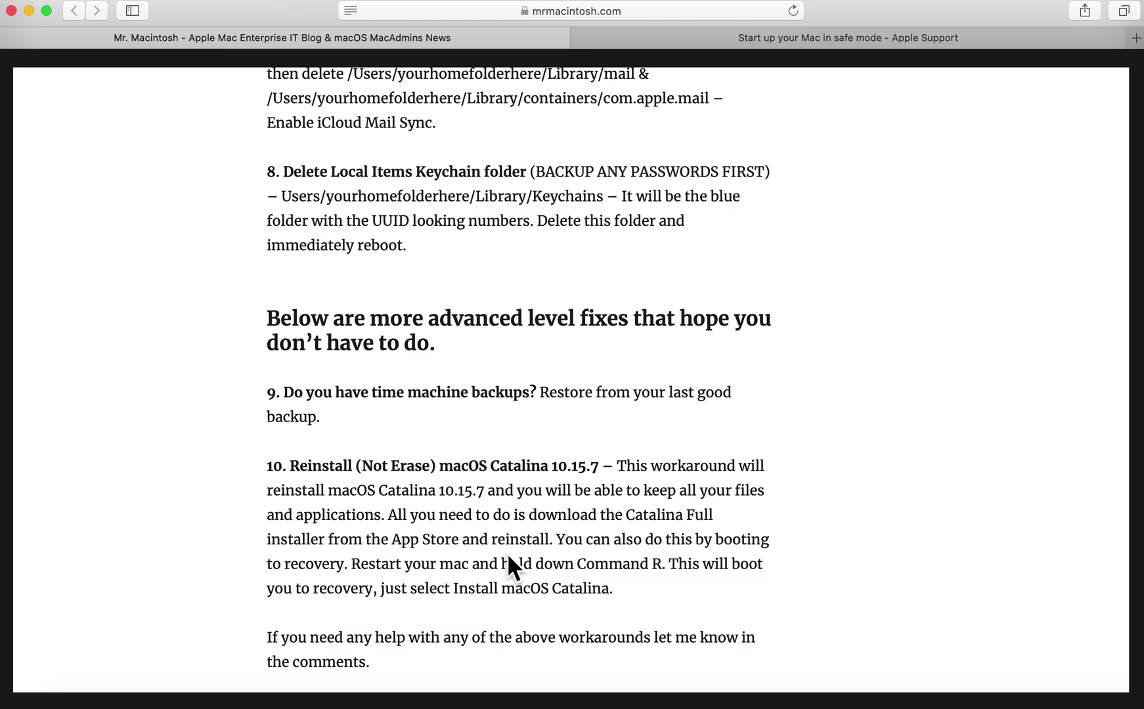